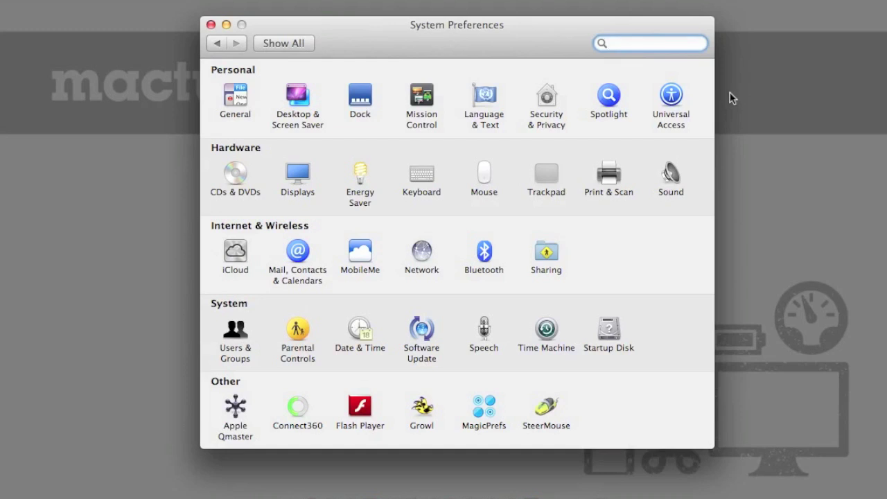
- Examine the built-in Magic Mouse gesture options in the Mouse preferences, including More Gestures and its Mission Control setting
click(487, 179)
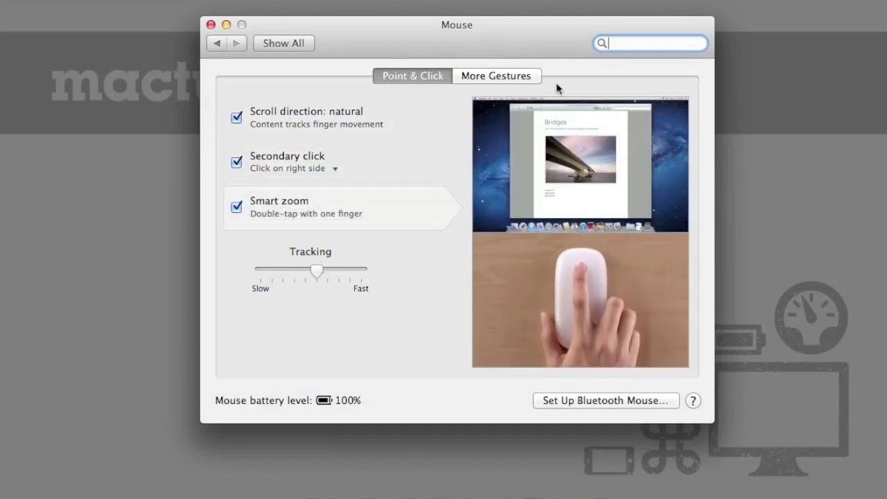
click(521, 78)
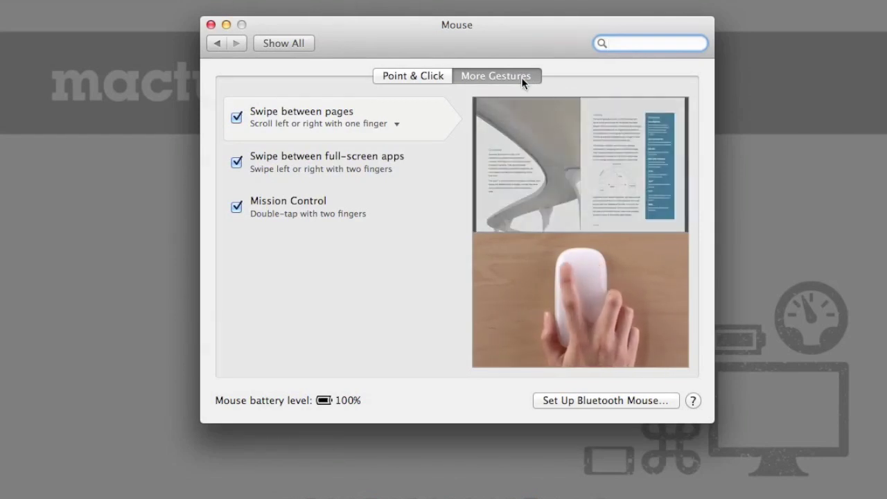
click(236, 207)
click(236, 207)
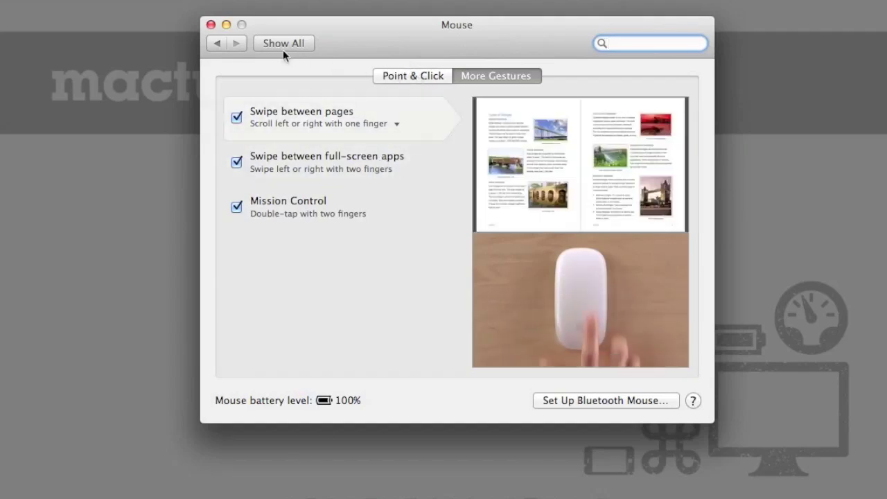
- Examine the built-in Trackpad gesture options, including the finger choices offered for the Mission Control swipe
click(286, 43)
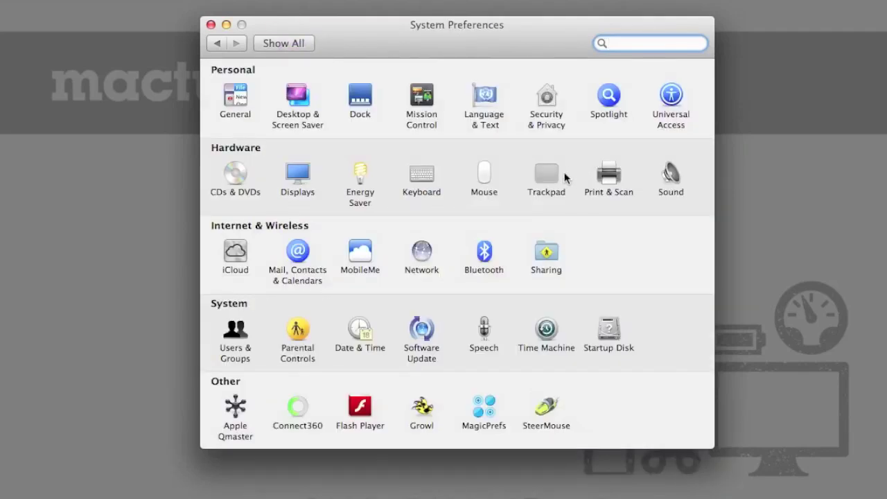
click(559, 178)
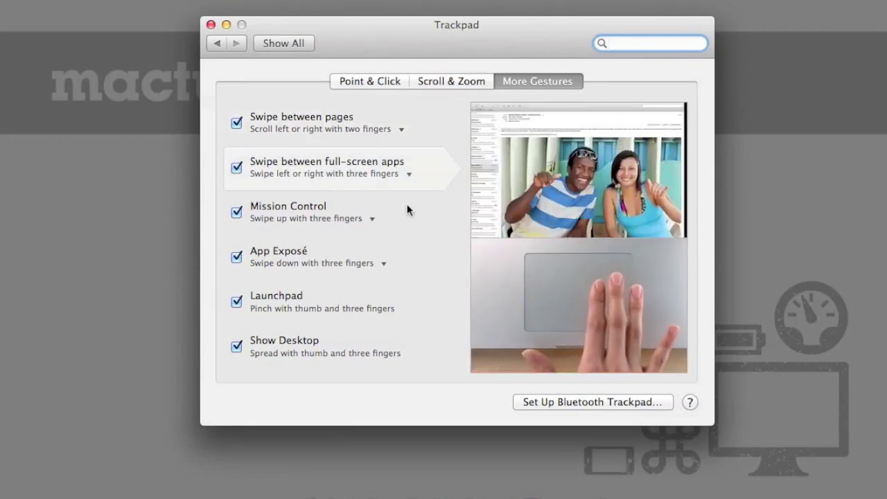
click(373, 219)
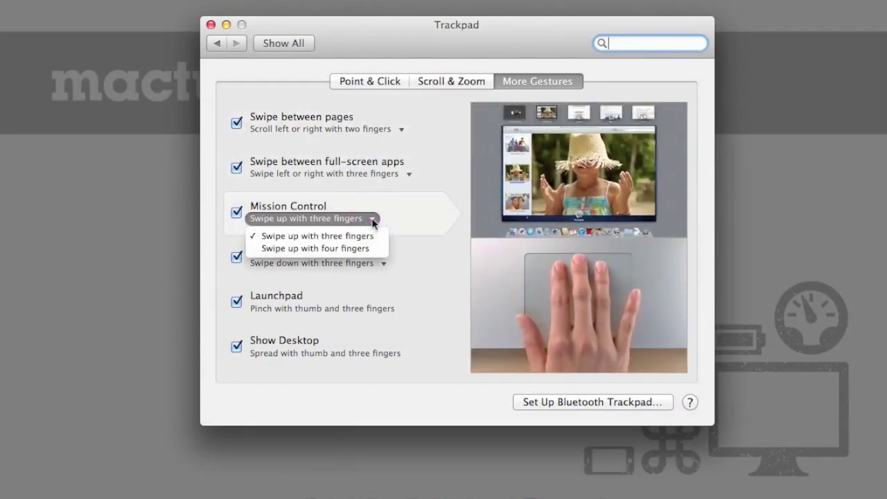
click(372, 219)
click(391, 82)
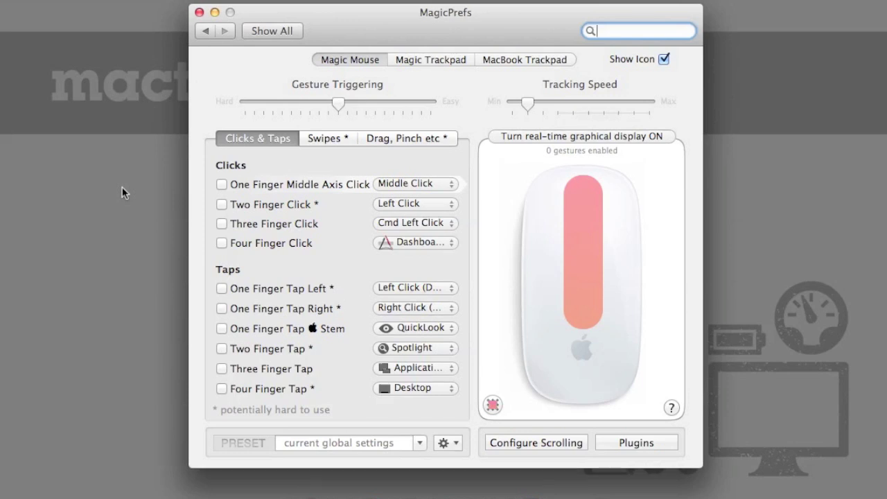
- Enable Four Finger Click for the Magic Mouse, assign it to Launchpad.app, and try the gesture out
click(222, 242)
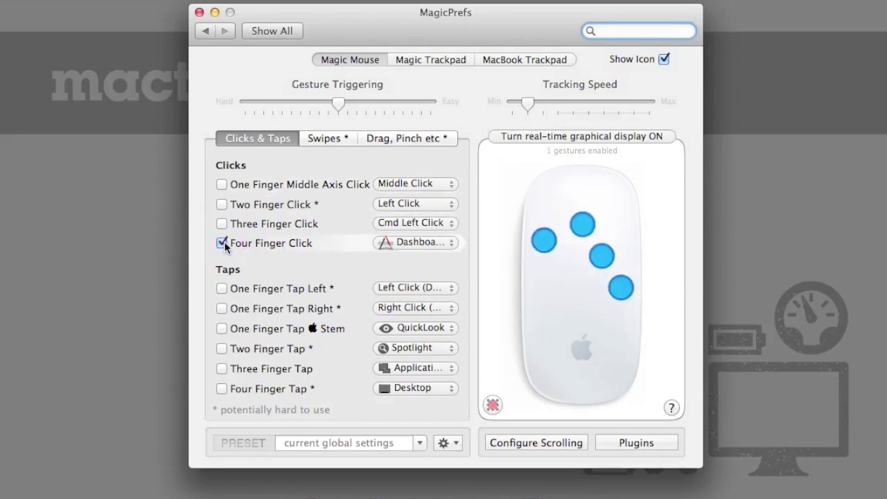
click(450, 243)
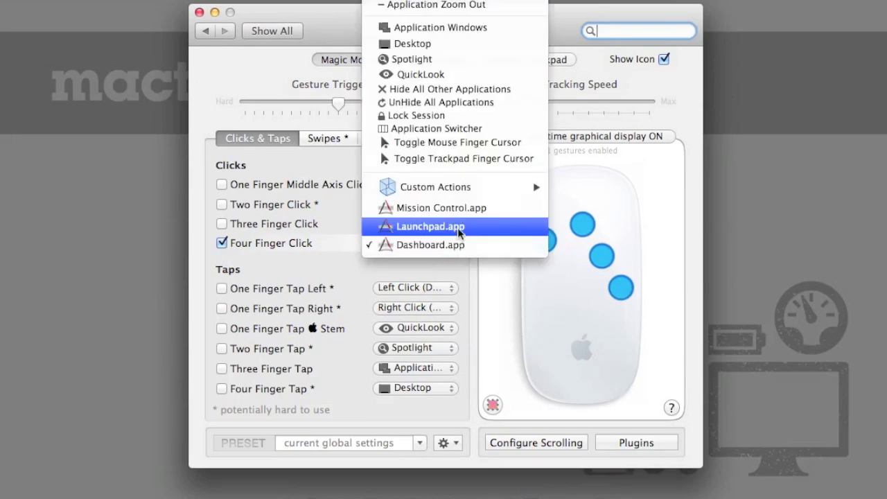
click(459, 231)
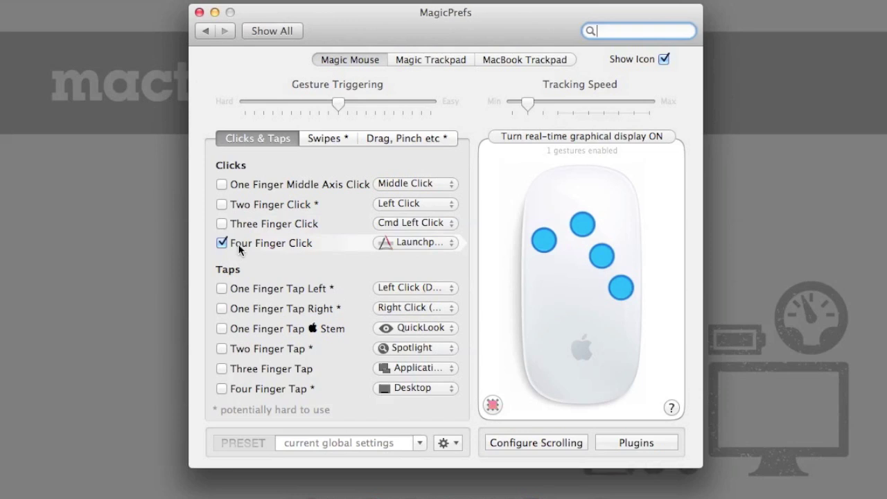
click(158, 243)
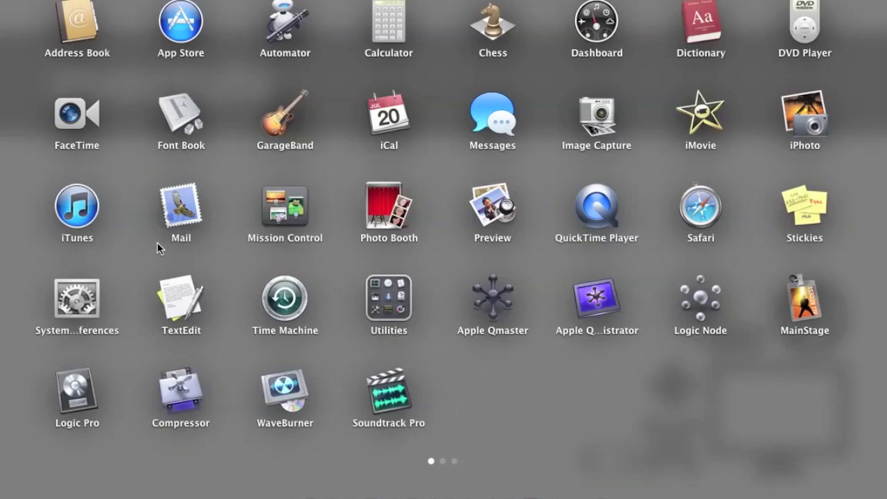
click(646, 416)
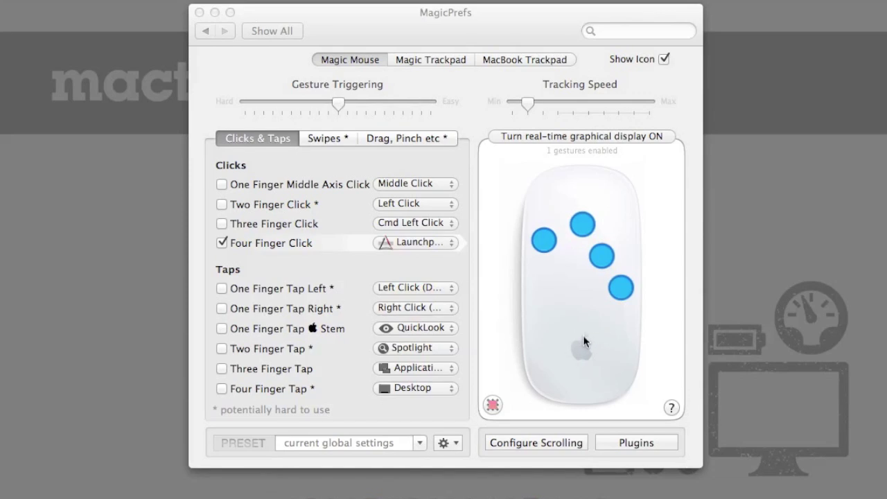
- Enable One Finger Tap Apple Stem for the Magic Mouse and assign it to Mission Control.app
click(216, 329)
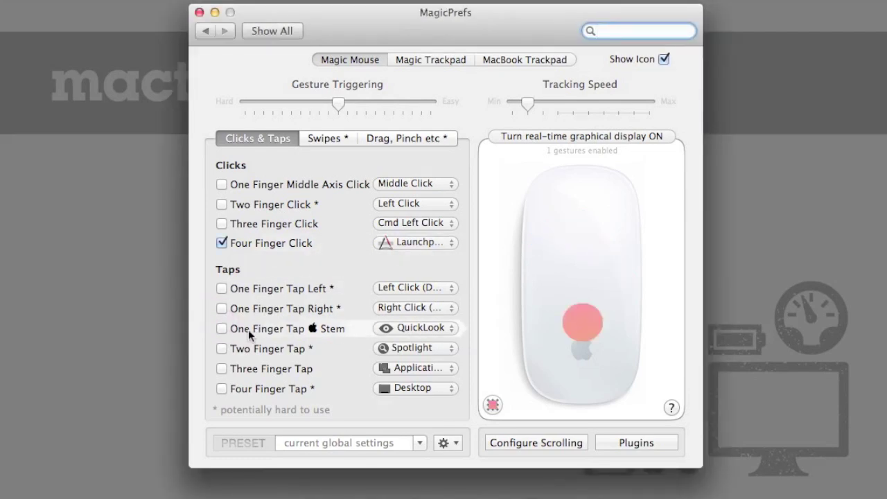
click(222, 329)
click(449, 329)
mouse_move(451, 412)
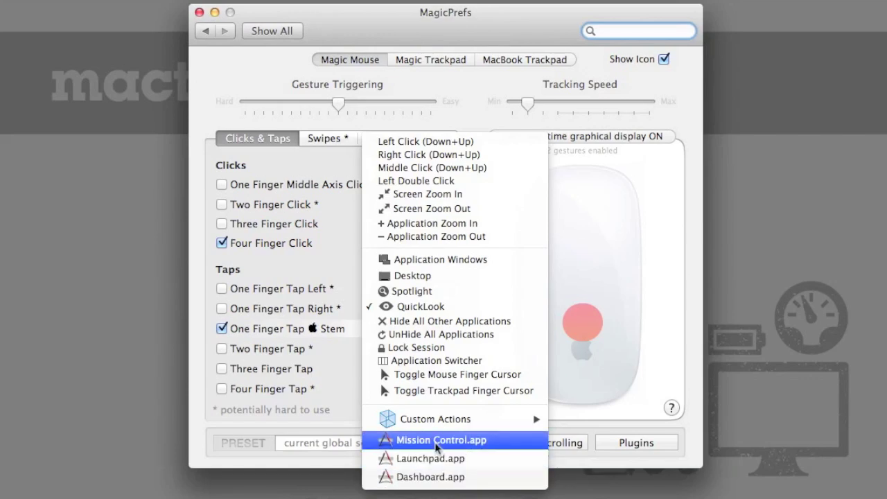
click(435, 443)
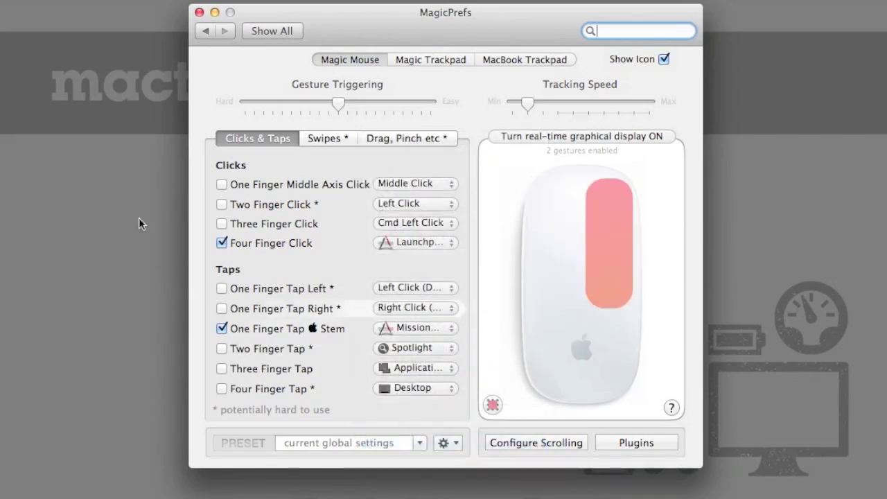
- Test the Apple-stem tap by opening and closing Mission Control, repeating it with the real-time graphical display of the mouse turned on
key(ctrl+Up)
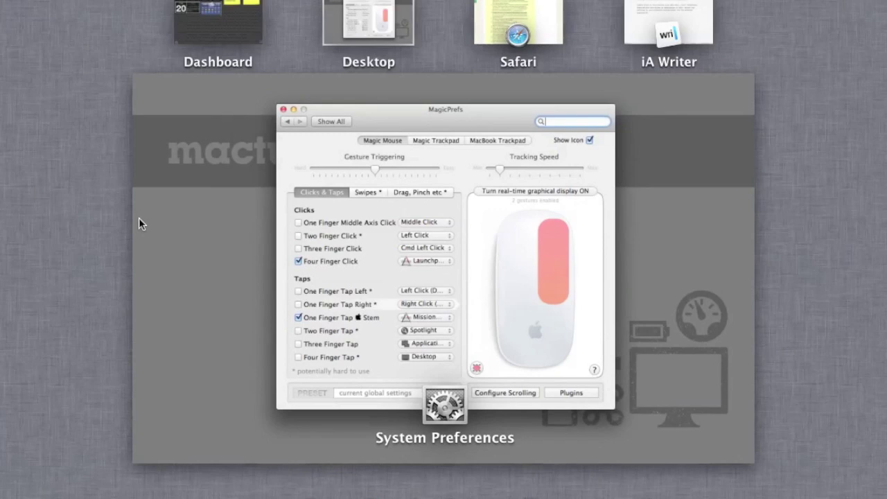
key(ctrl+Up)
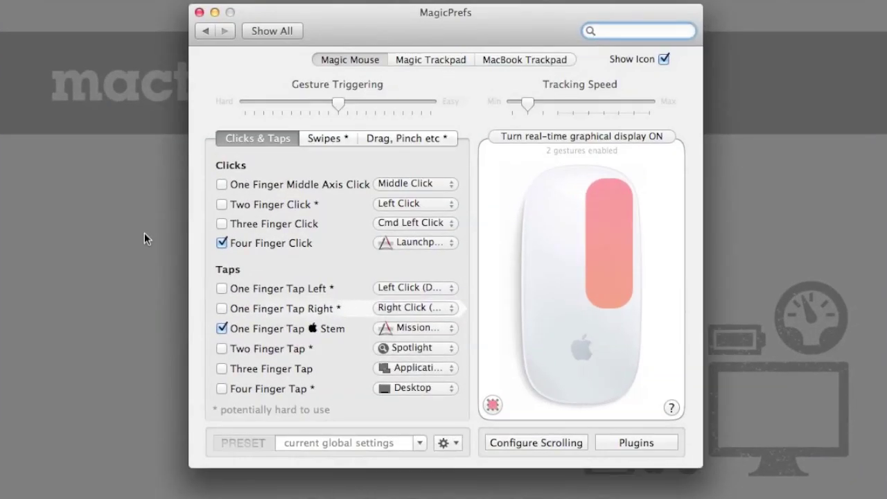
click(629, 136)
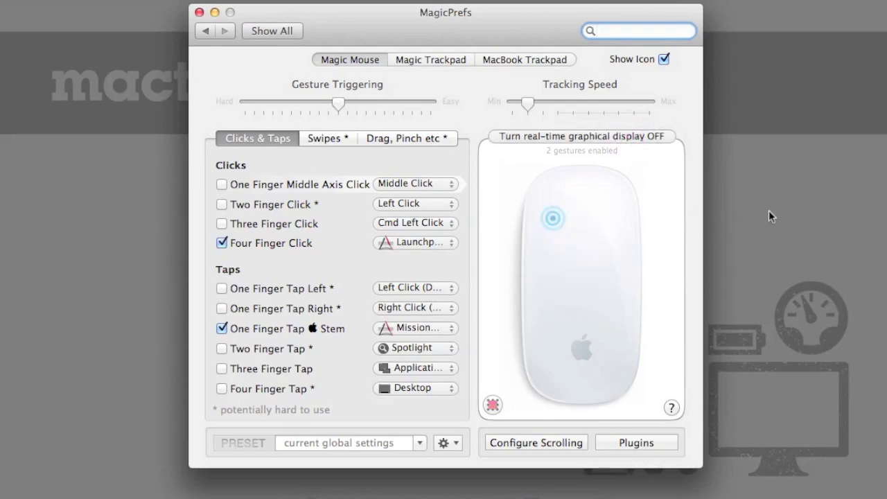
key(ctrl+Up)
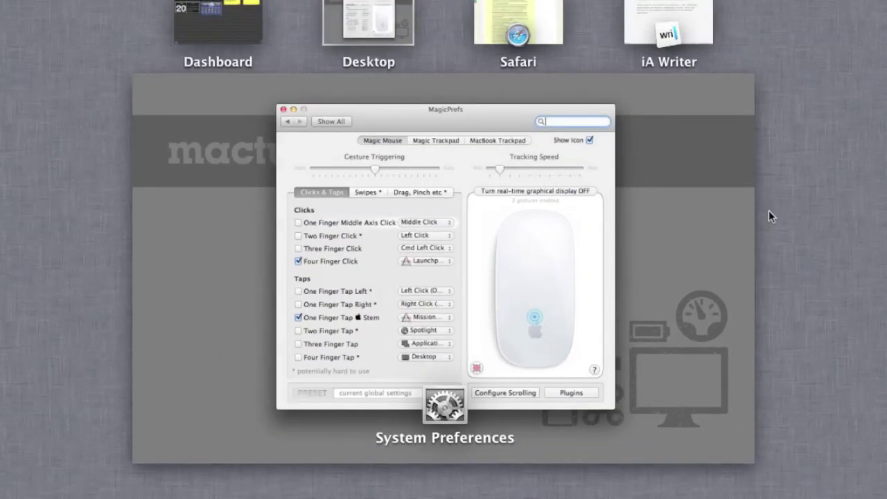
key(ctrl+Up)
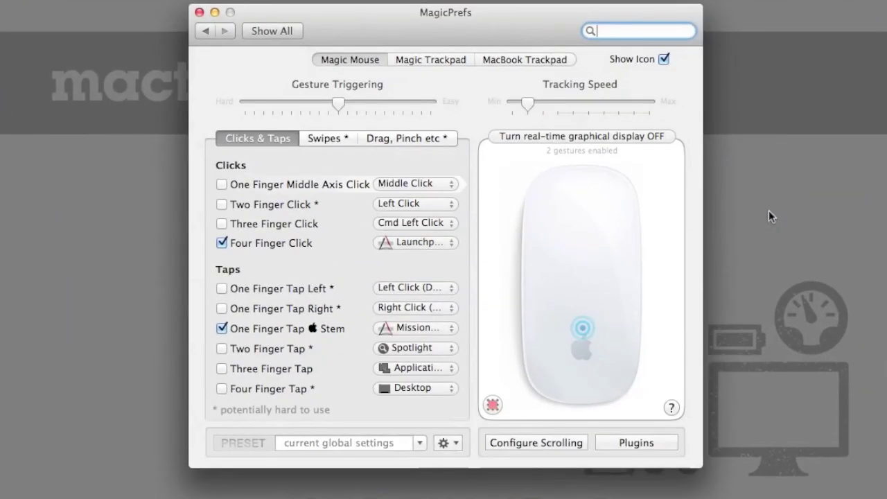
scroll(238, 178, down, 3)
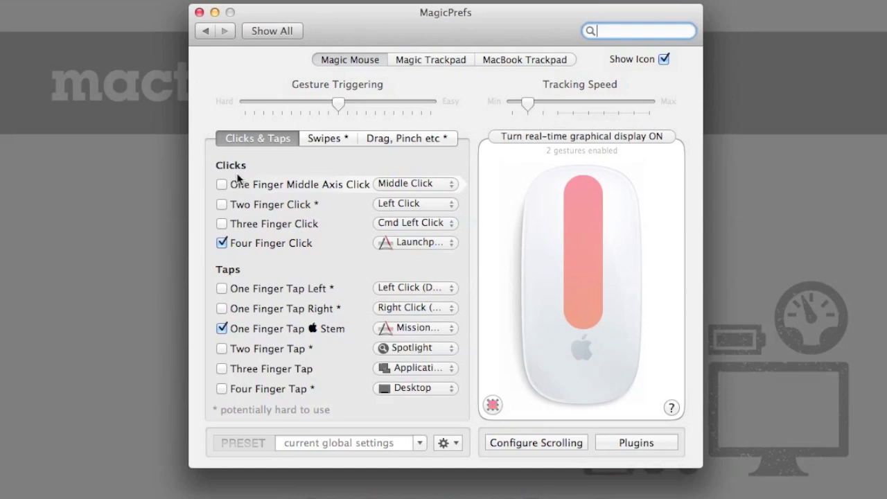
- Enable Four Finger Swipe Down for the MacBook Trackpad with Application Switcher as its action
click(524, 59)
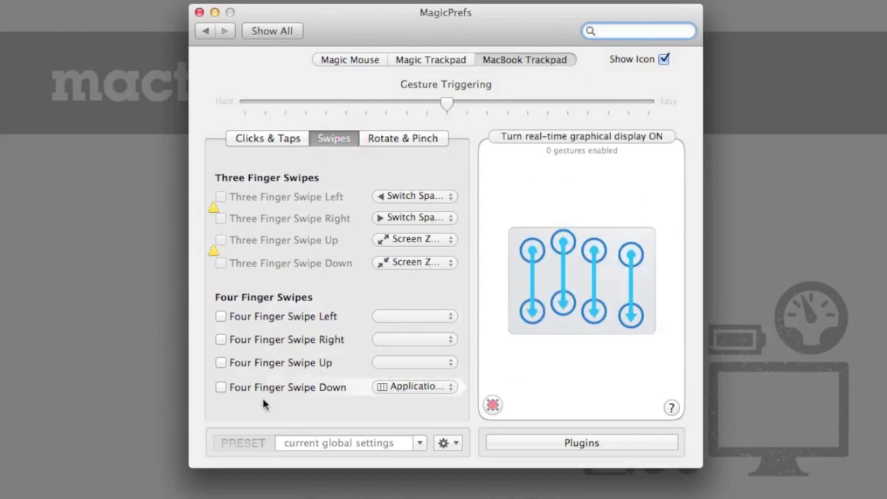
click(221, 387)
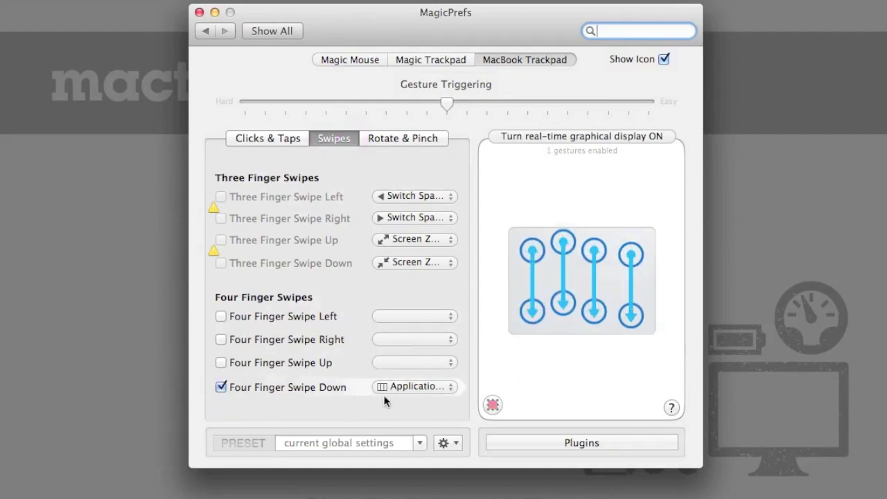
click(451, 389)
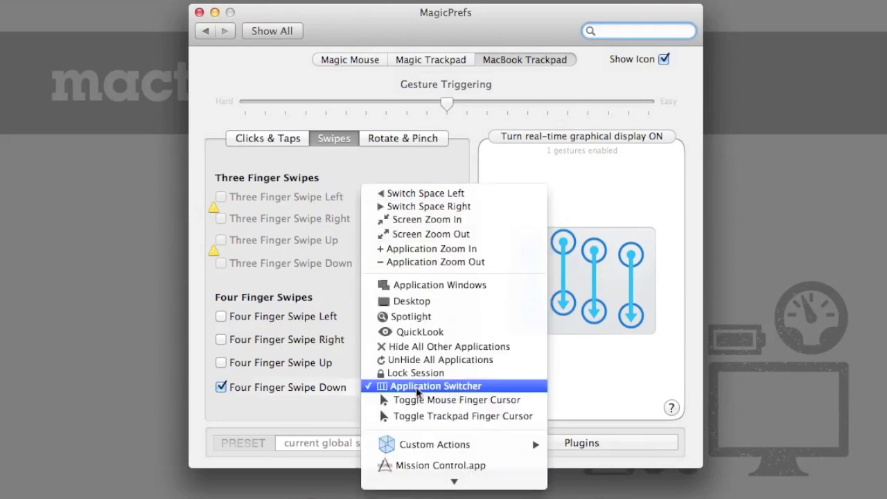
click(412, 389)
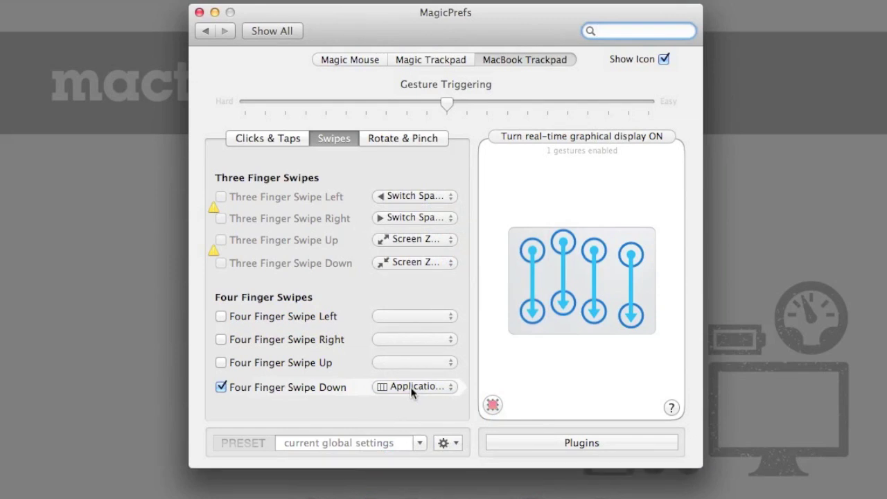
- Test the four-finger downward swipe with the trackpad's real-time graphical display on, then dismiss the application switcher
click(621, 137)
click(600, 137)
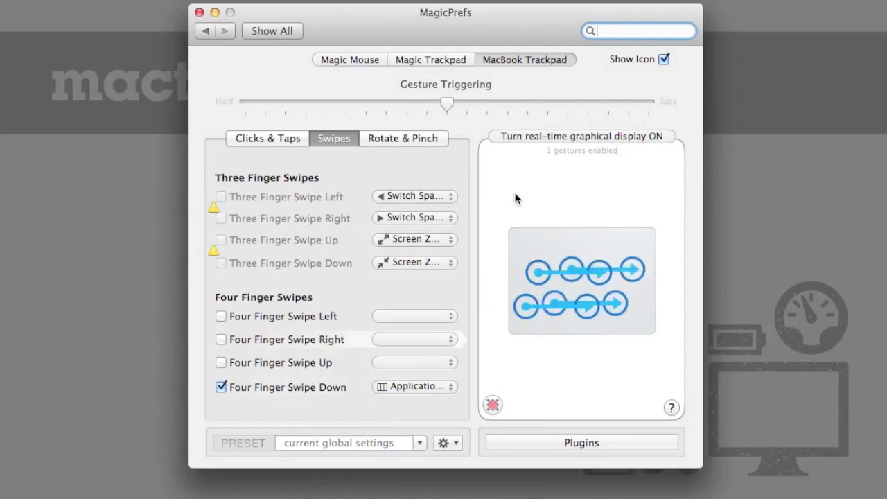
click(543, 134)
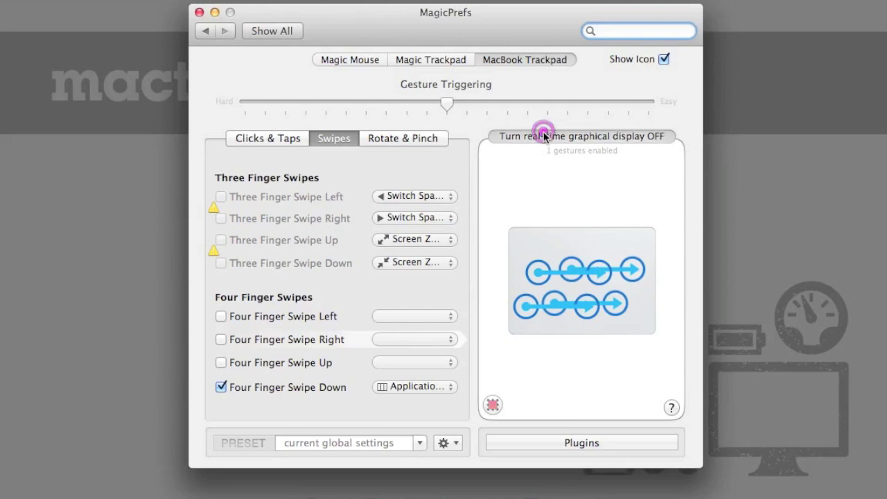
key(super+Tab)
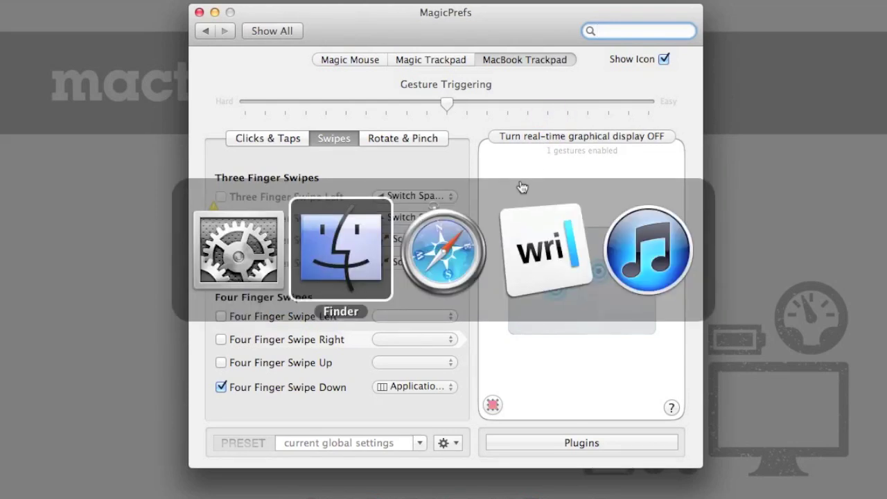
key(Escape)
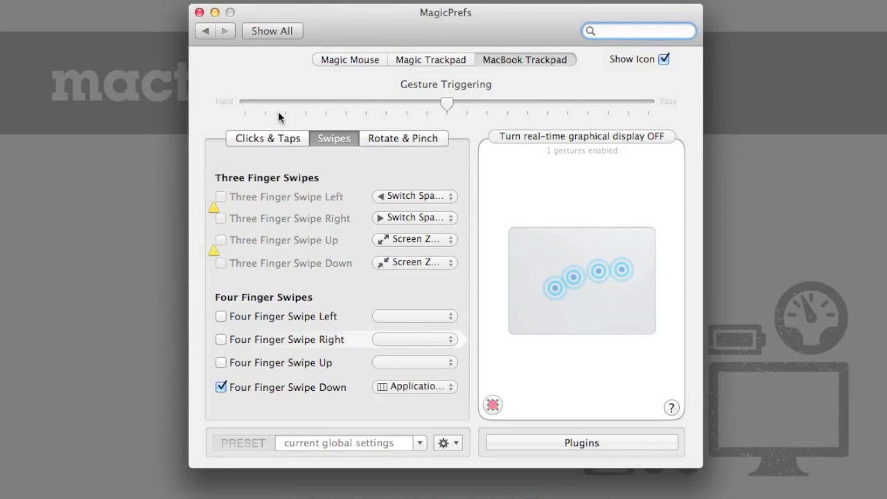
- View the MacBook Trackpad's Clicks & Taps and Rotate & Pinch gesture options
click(291, 138)
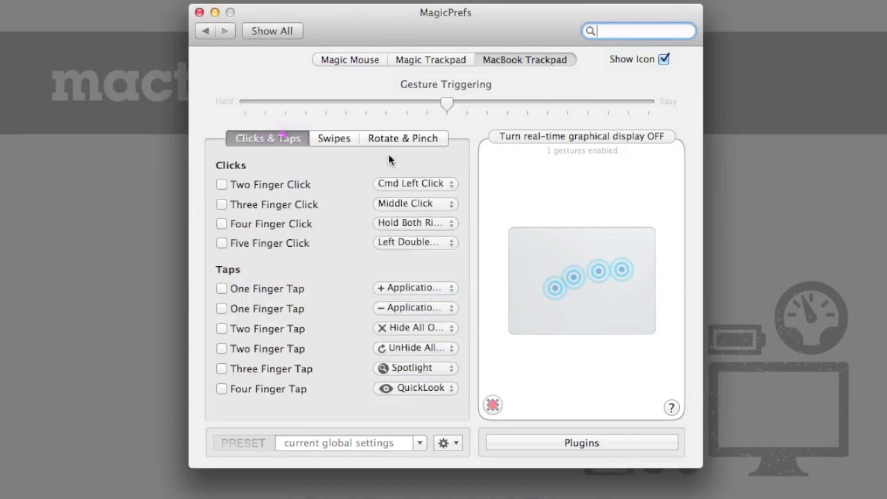
click(428, 138)
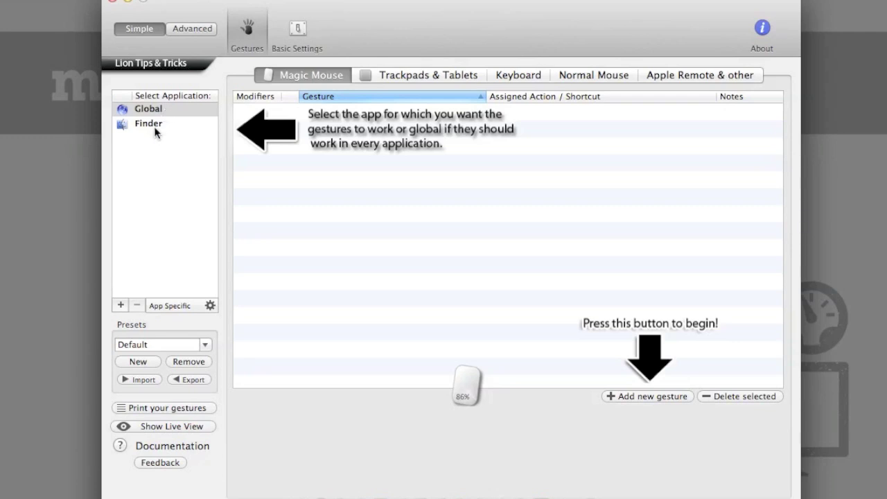
- Add a Magic Mouse gesture specific to Finder and set it to Two Finger Click
click(156, 111)
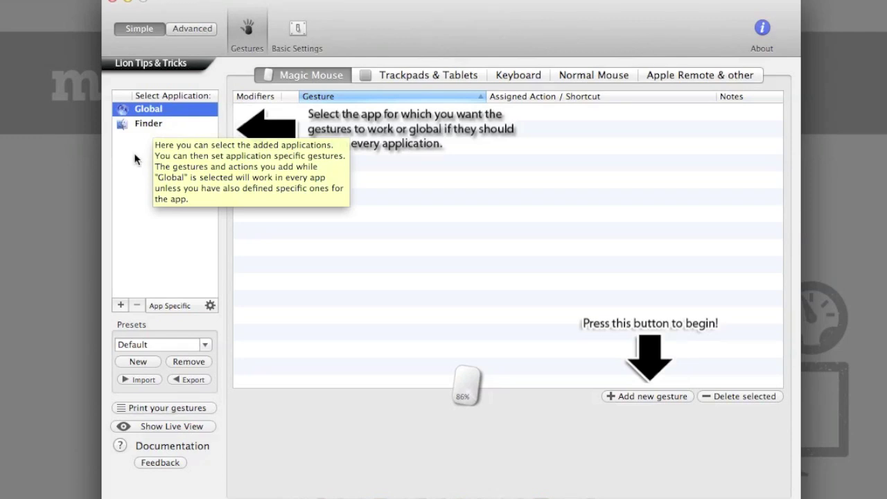
click(146, 124)
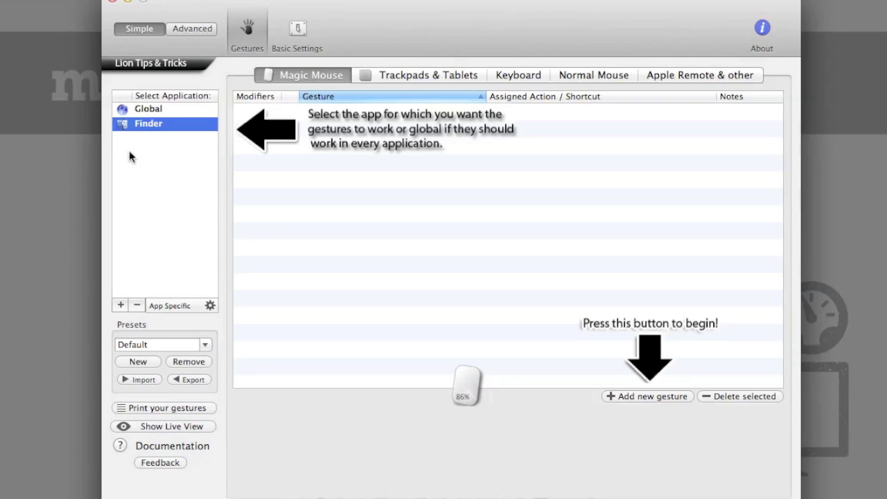
click(143, 131)
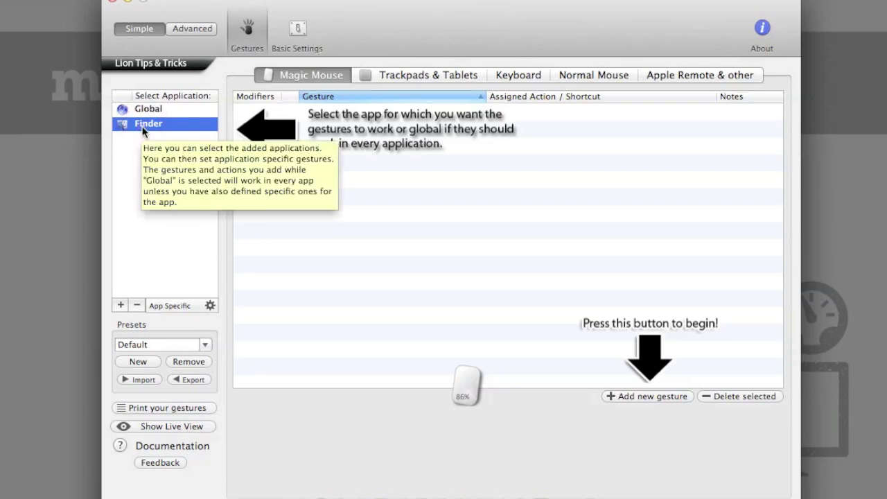
click(636, 396)
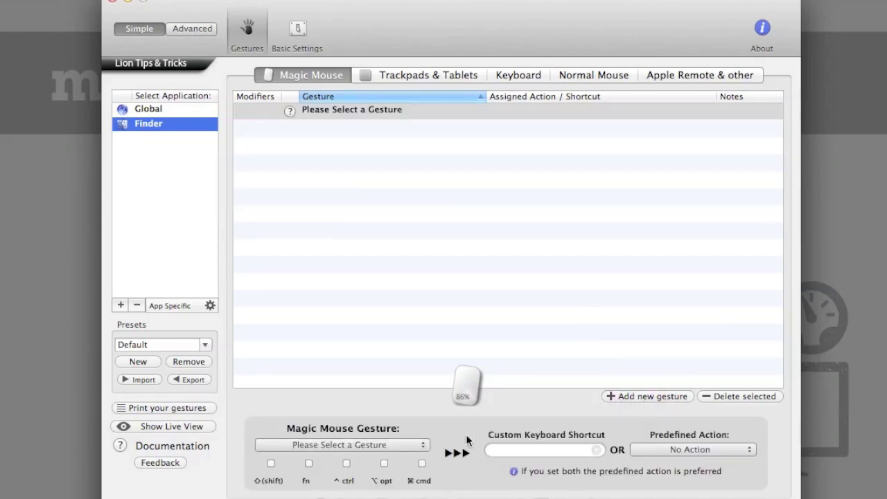
click(422, 445)
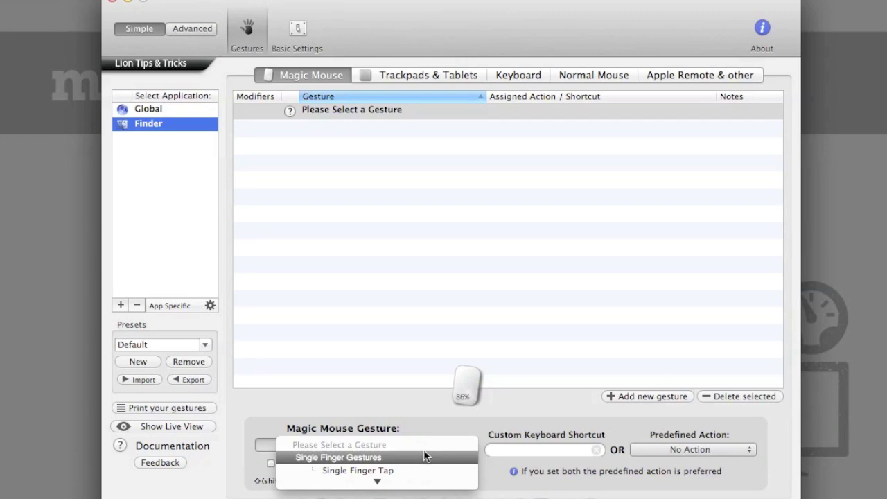
scroll(424, 451, down, 10)
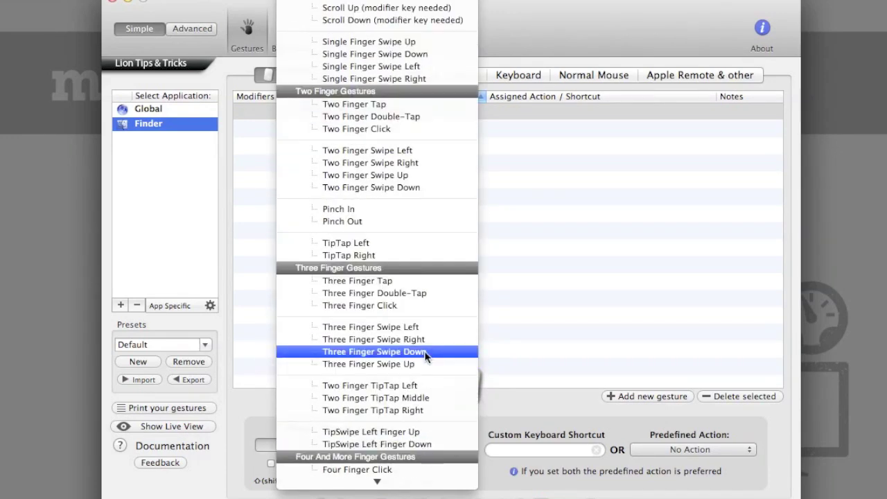
scroll(425, 354, down, 4)
scroll(424, 351, up, 6)
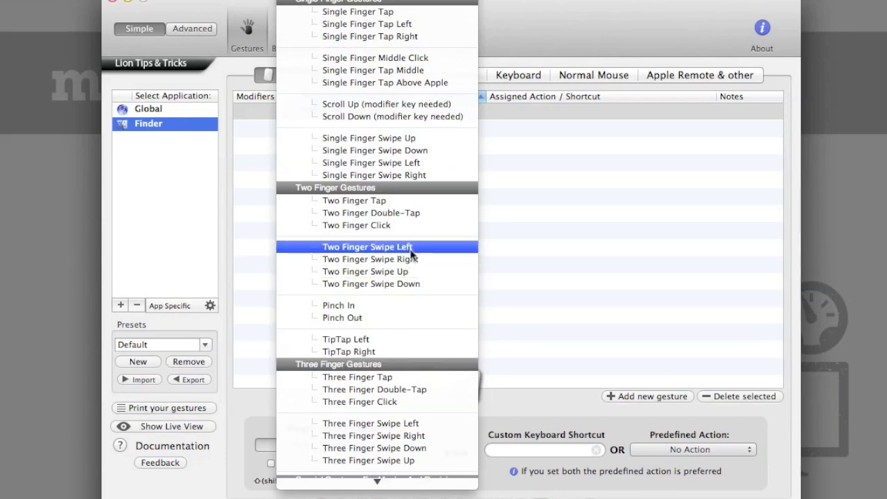
click(396, 227)
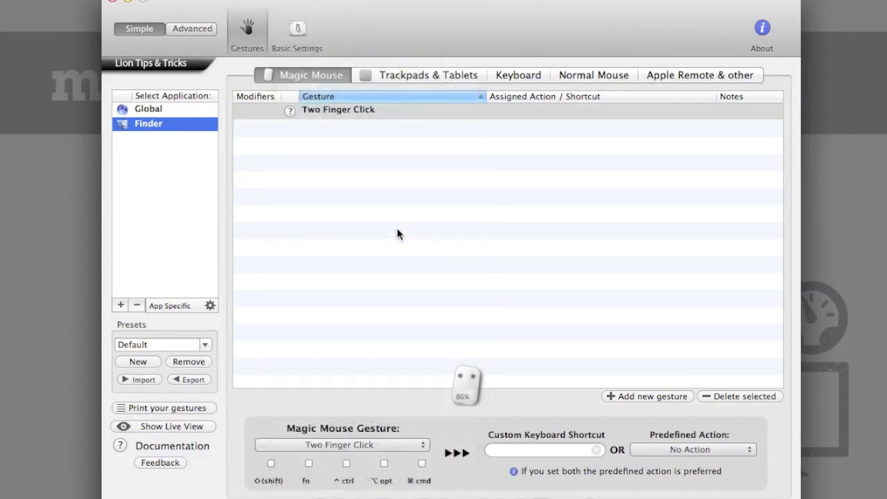
- Assign the predefined action Open Finder to Finder's Two Finger Click gesture
click(746, 449)
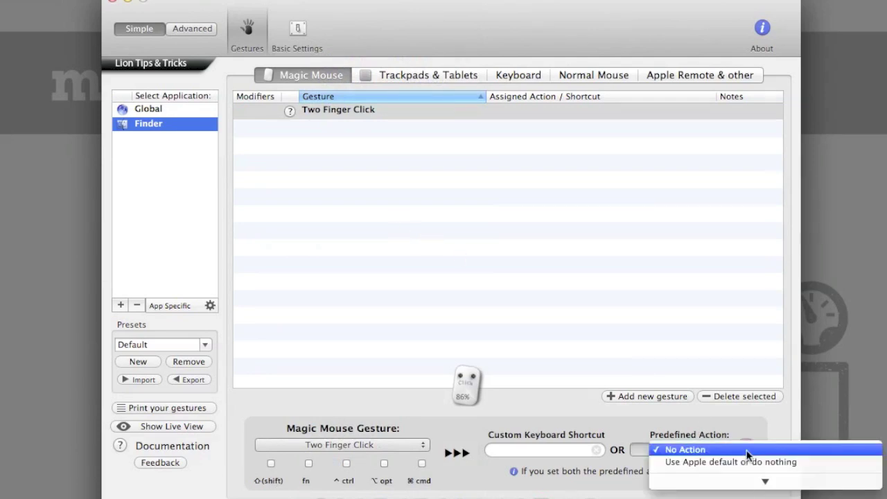
mouse_move(743, 485)
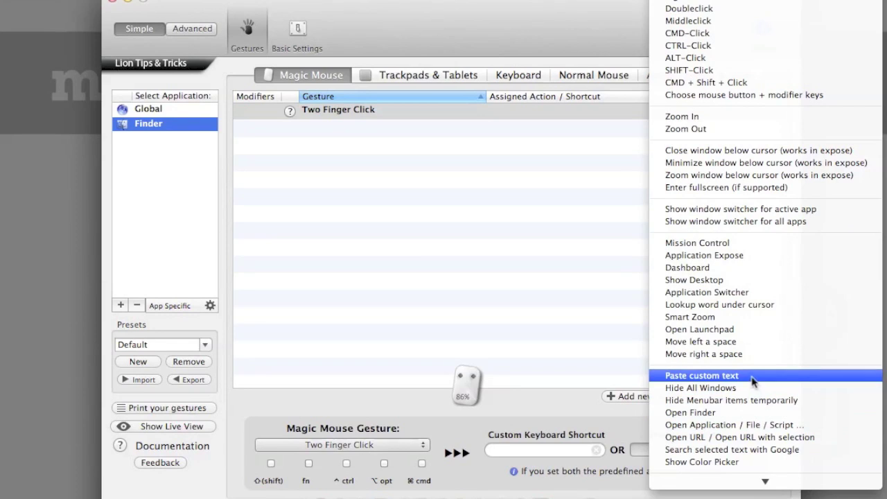
scroll(759, 322, down, 2)
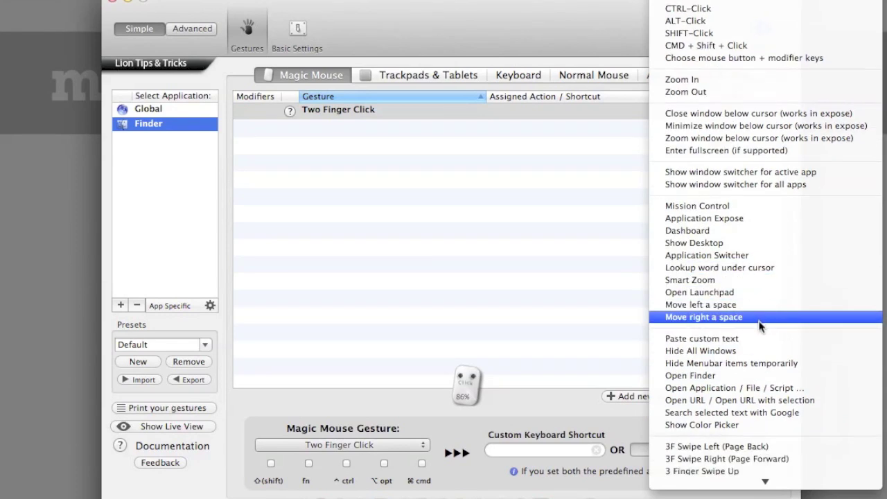
click(725, 375)
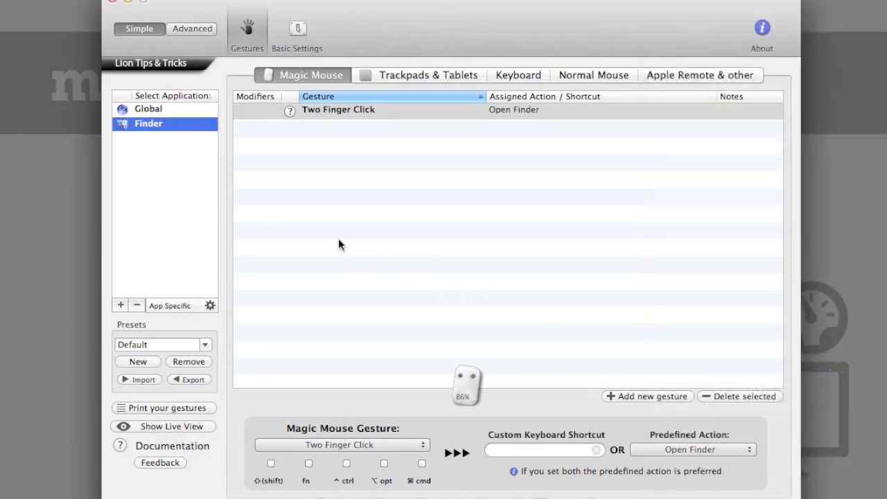
- Test the two-finger click on the desktop and close the Finder window it opens
right_click(48, 151)
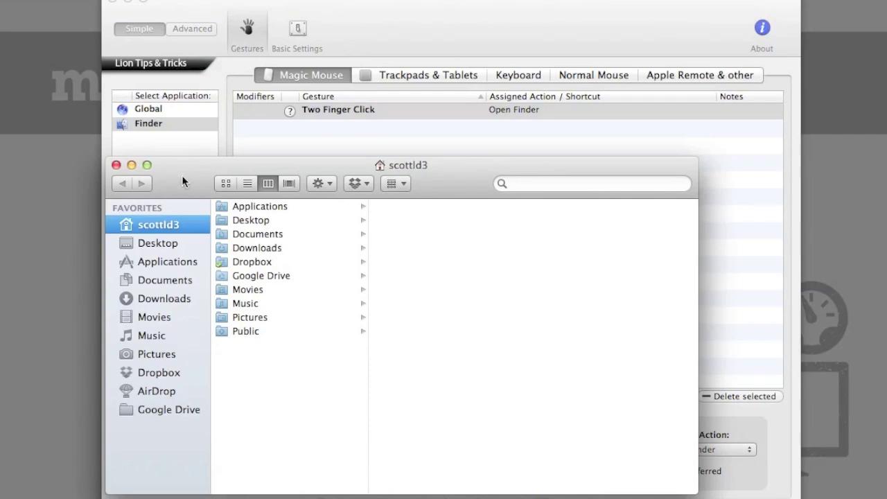
click(117, 166)
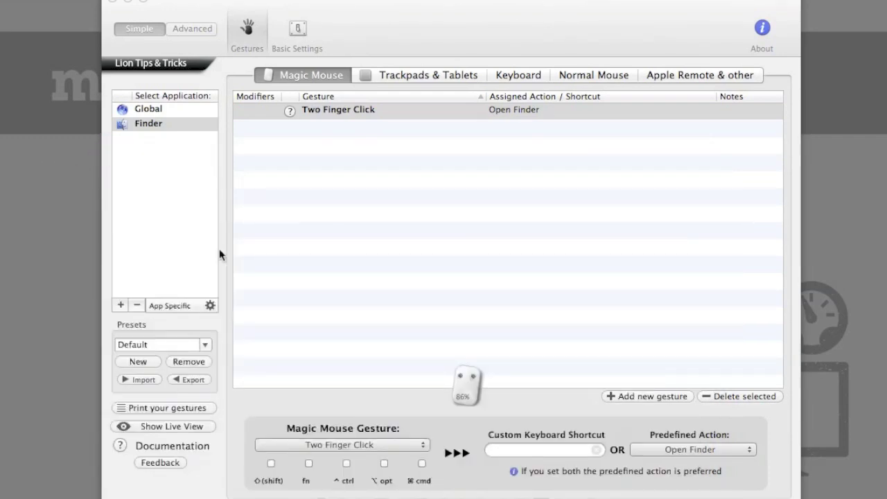
- Review the predefined actions available for the Two Finger Click gesture, including the window move and resize options, keeping the current assignment
click(747, 450)
scroll(739, 412, down, 10)
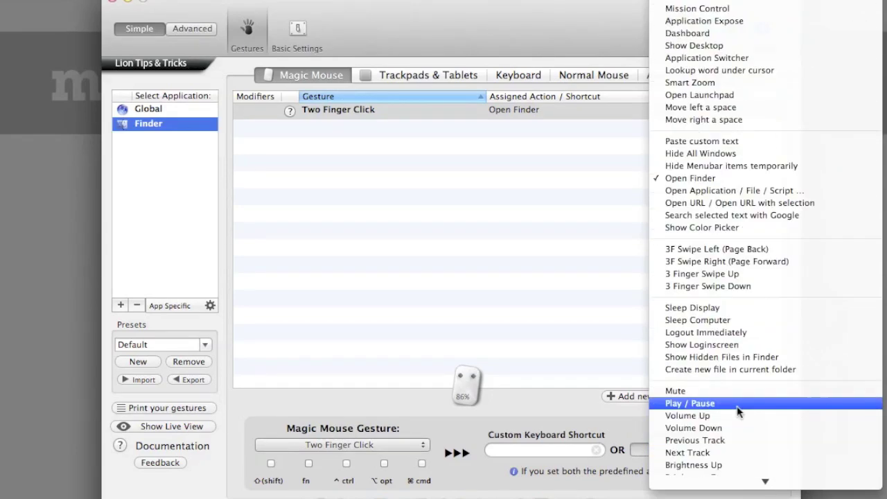
scroll(739, 412, down, 5)
scroll(738, 412, down, 10)
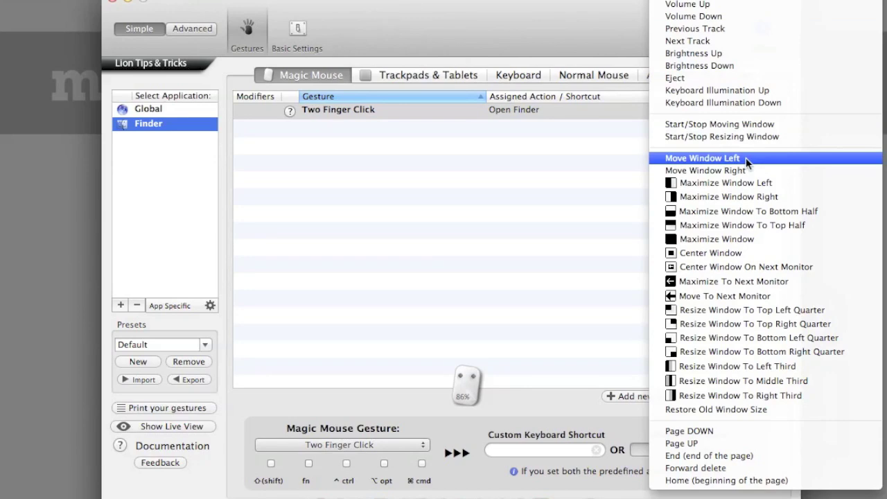
scroll(745, 157, up, 5)
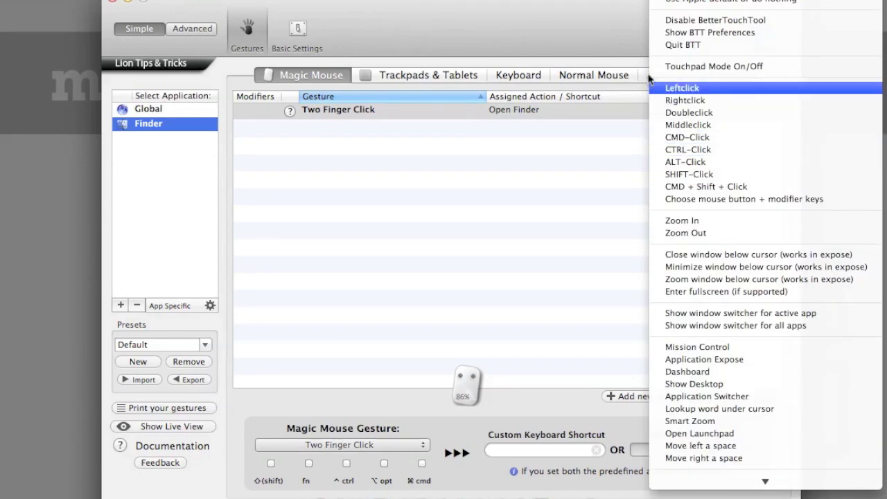
click(552, 14)
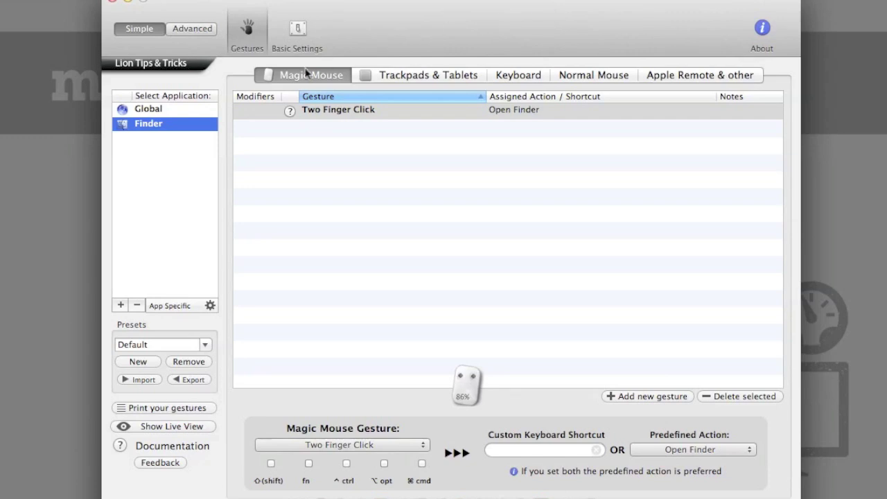
- Add a global gesture for trackpads and tablets and set it to Rotate Left
click(459, 74)
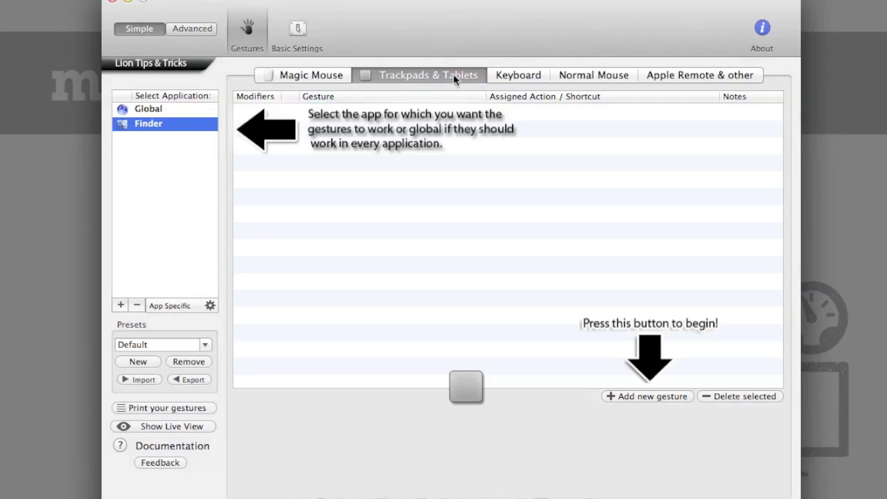
click(157, 114)
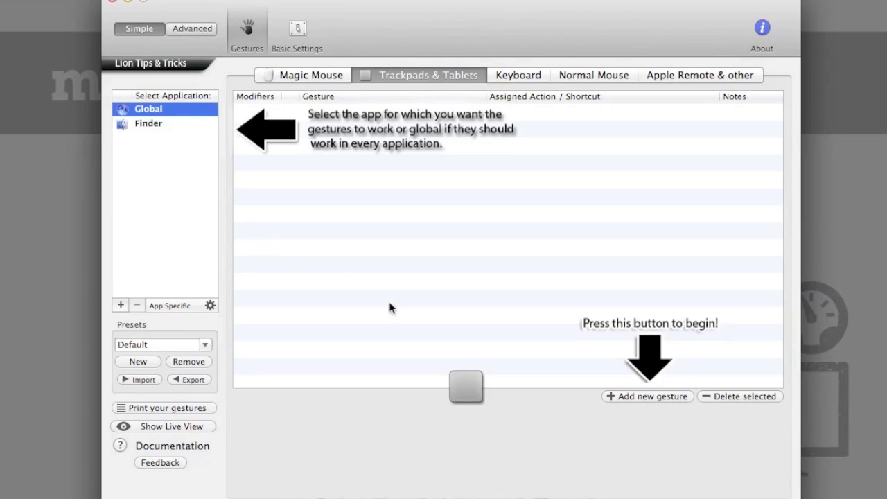
click(631, 397)
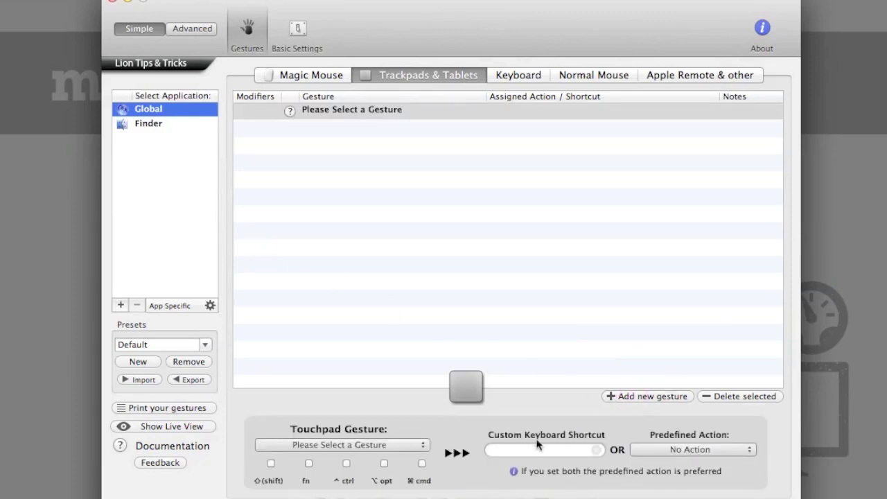
click(416, 445)
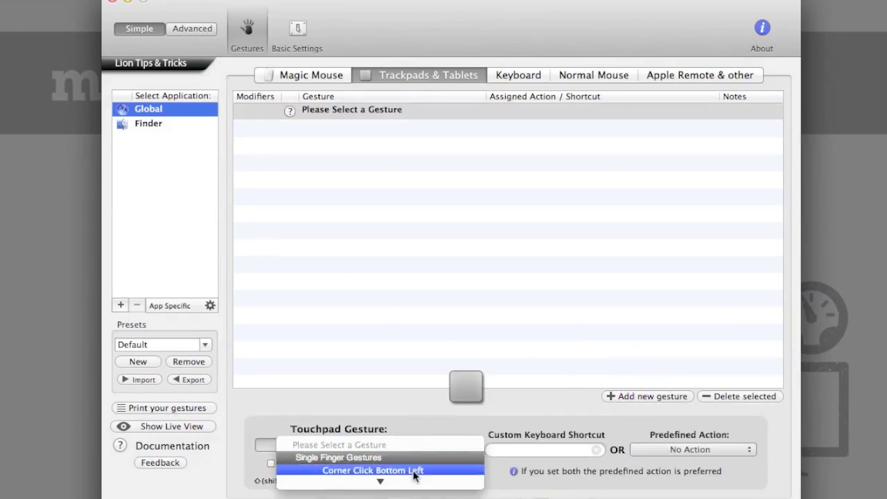
mouse_move(411, 485)
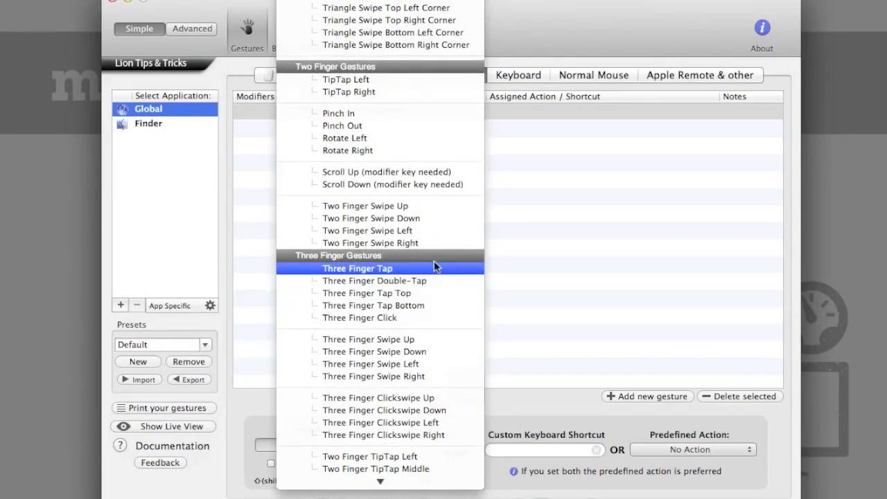
click(399, 141)
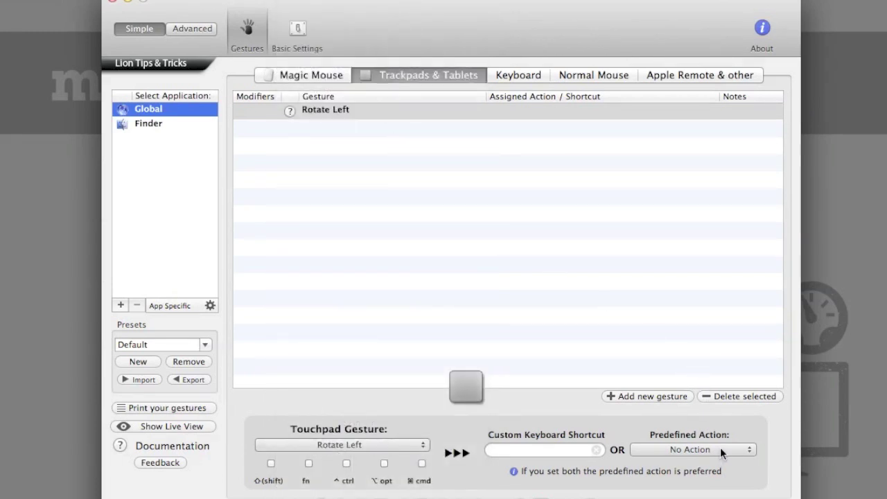
- Assign the predefined media action Previous to the global Rotate Left trackpad gesture
click(746, 450)
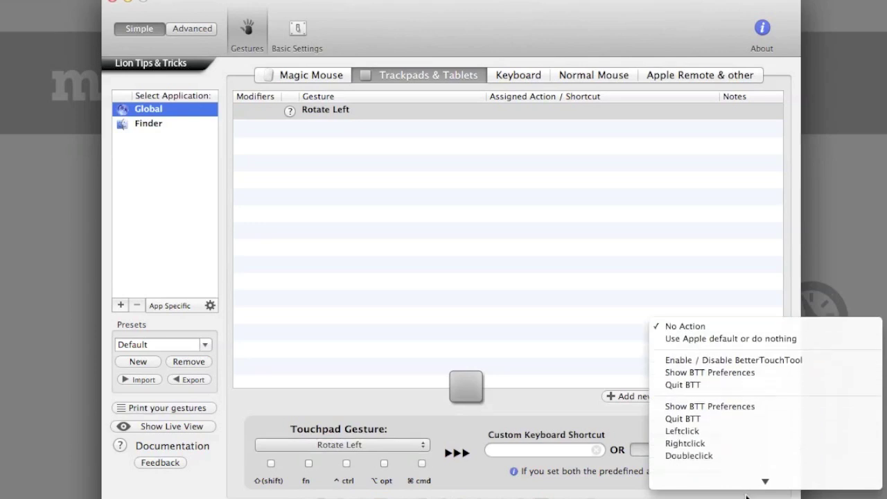
scroll(746, 485, down, 5)
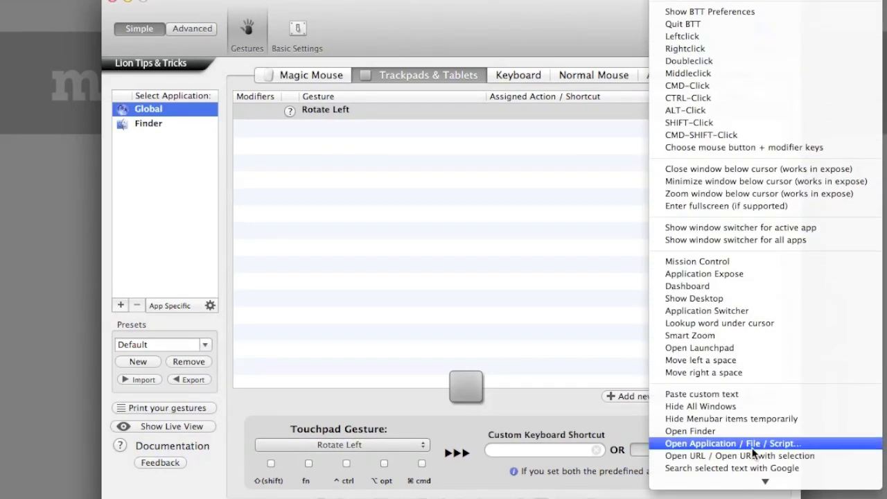
scroll(752, 454, down, 5)
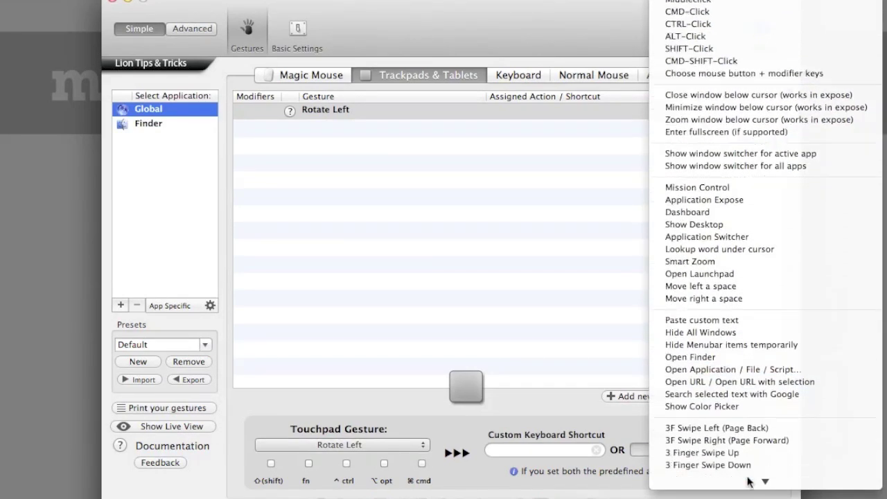
scroll(771, 407, down, 7)
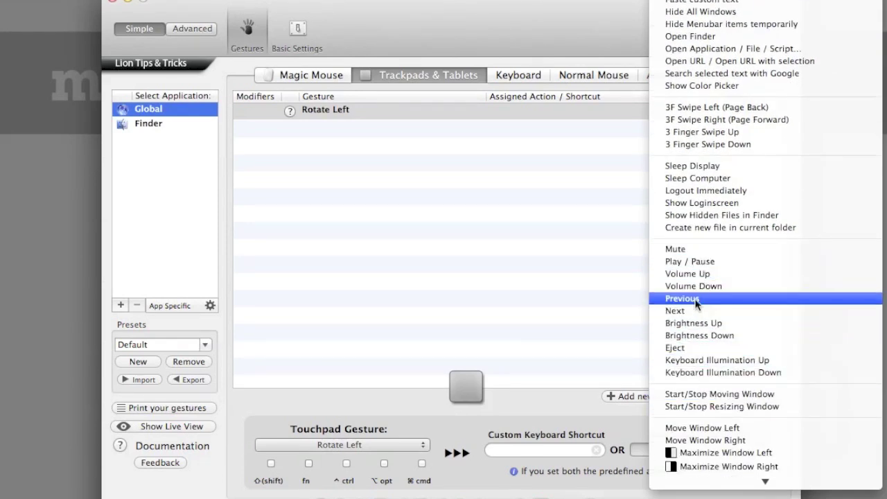
click(697, 300)
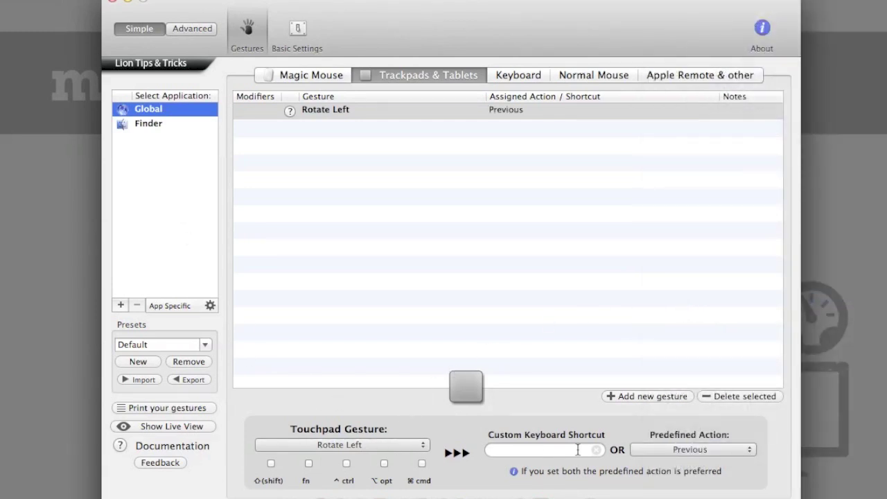
- Add a global Rotate Right trackpad gesture with Next as its predefined action
click(630, 395)
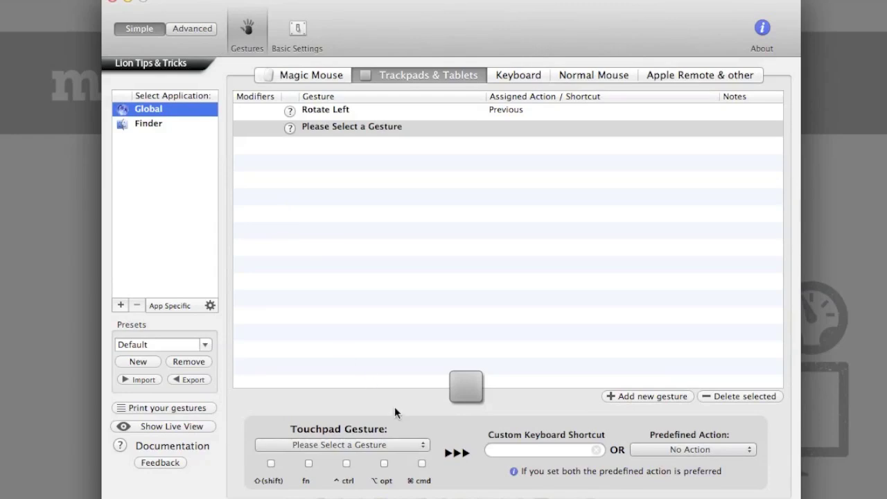
click(393, 444)
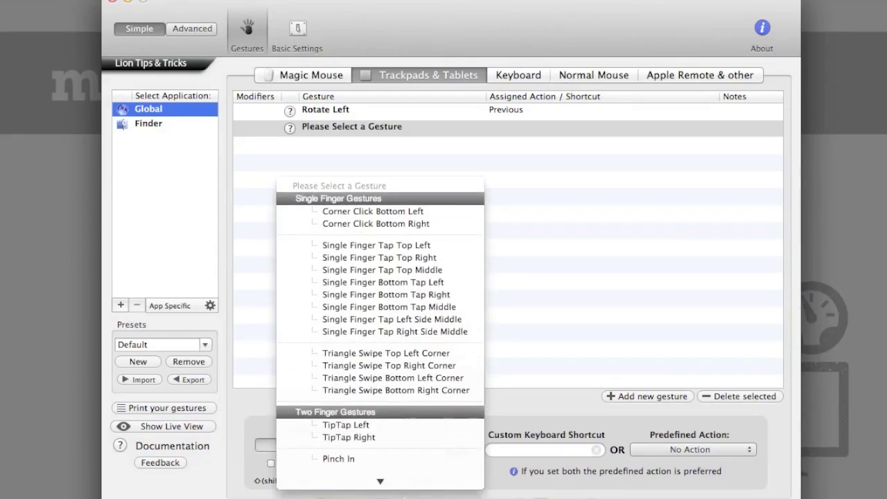
click(385, 362)
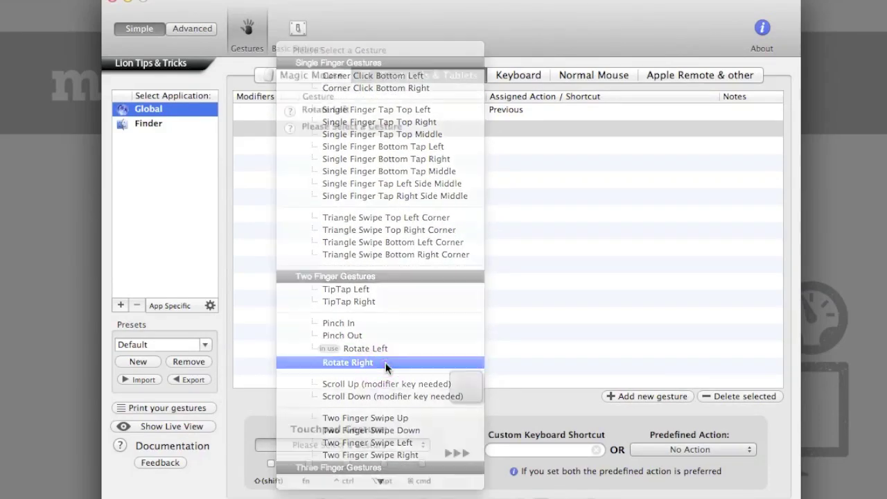
click(705, 447)
mouse_move(728, 496)
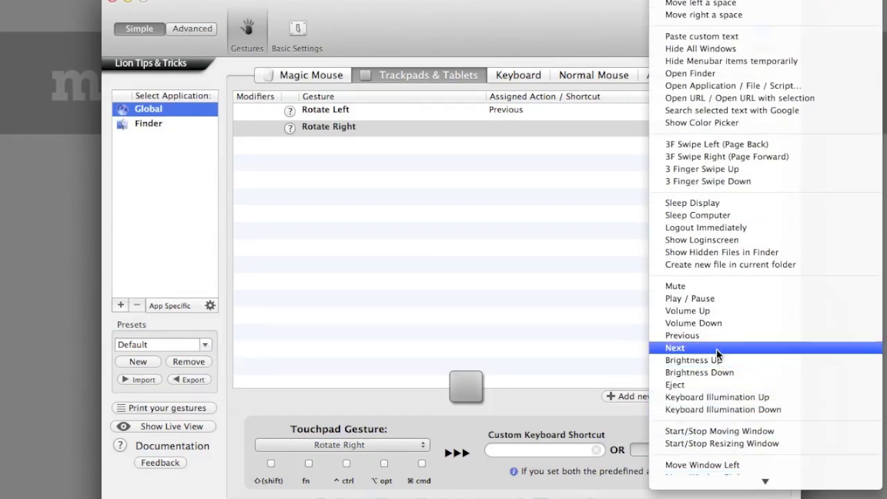
click(717, 350)
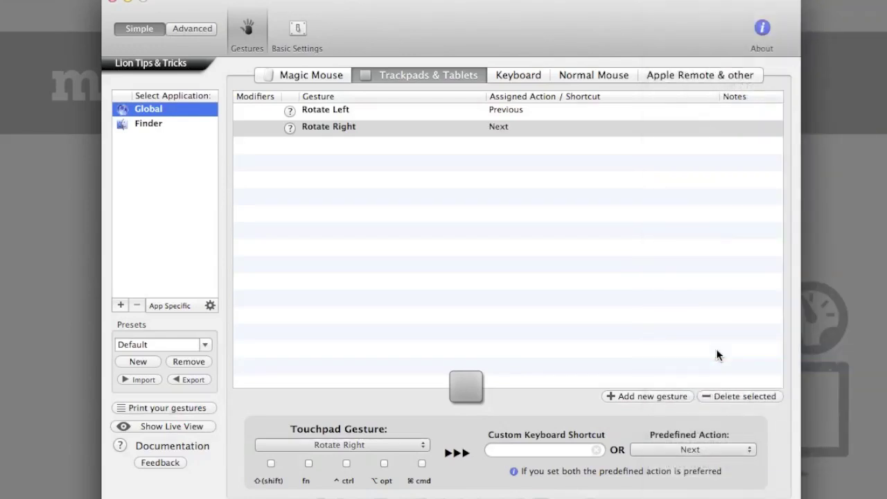
- Switch to iTunes, play "Because Of The Shame", test the rotate gestures by skipping two tracks forward and two back, and pause playback
click(520, 489)
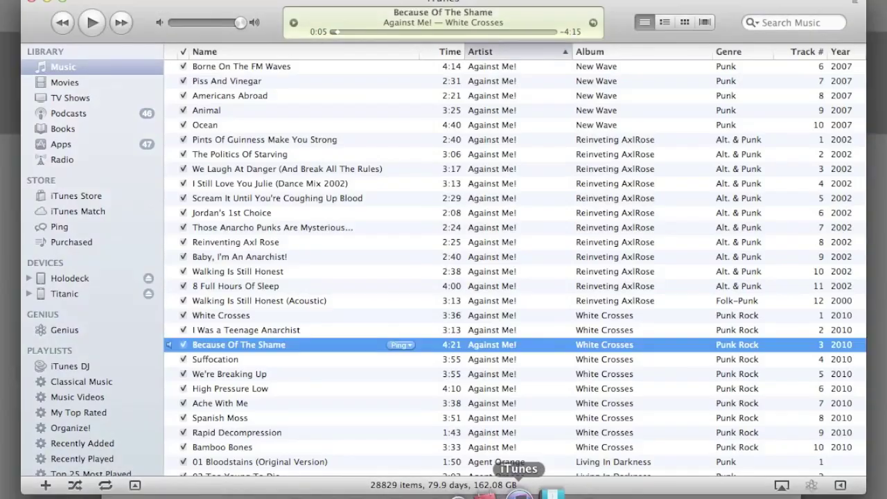
double_click(246, 344)
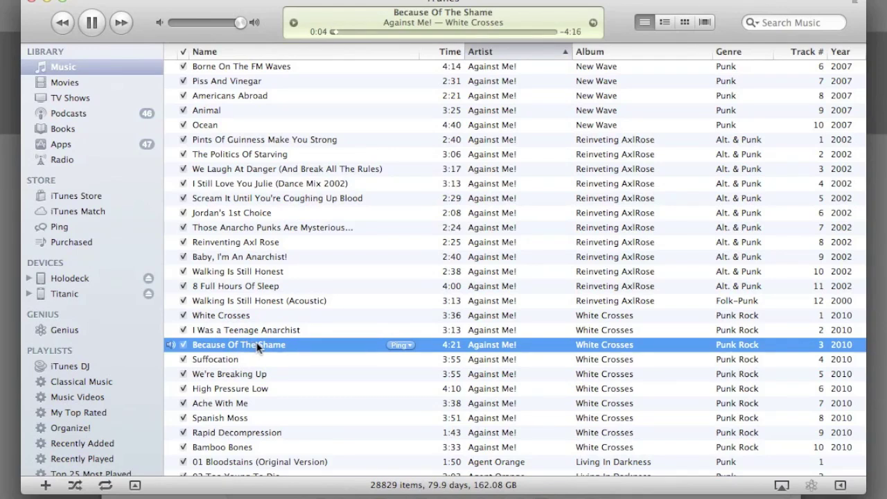
key(Right)
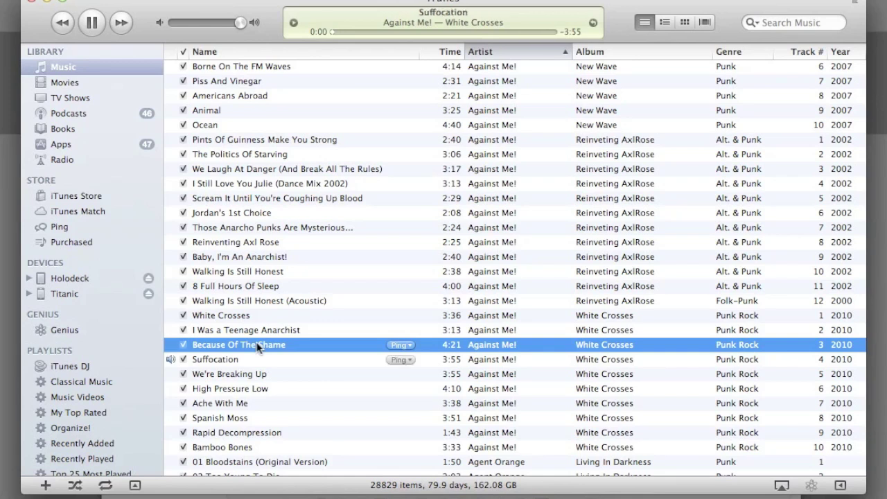
key(Right)
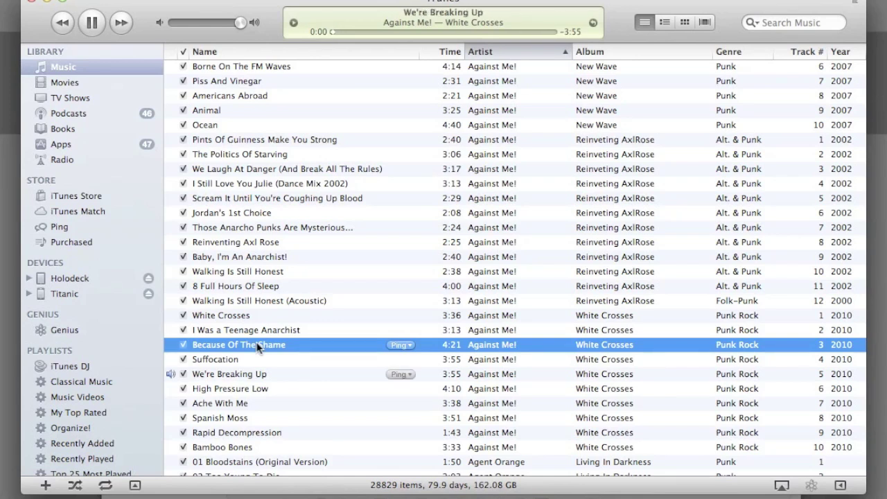
key(Left)
key(Left)
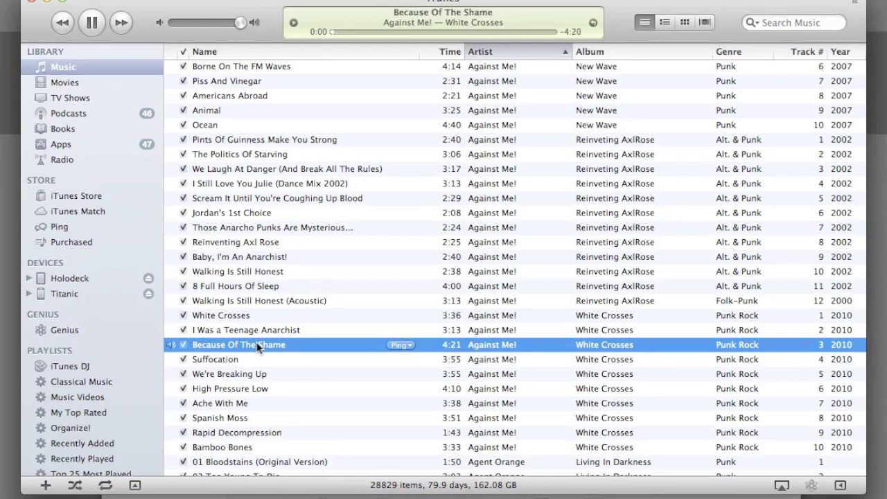
click(91, 22)
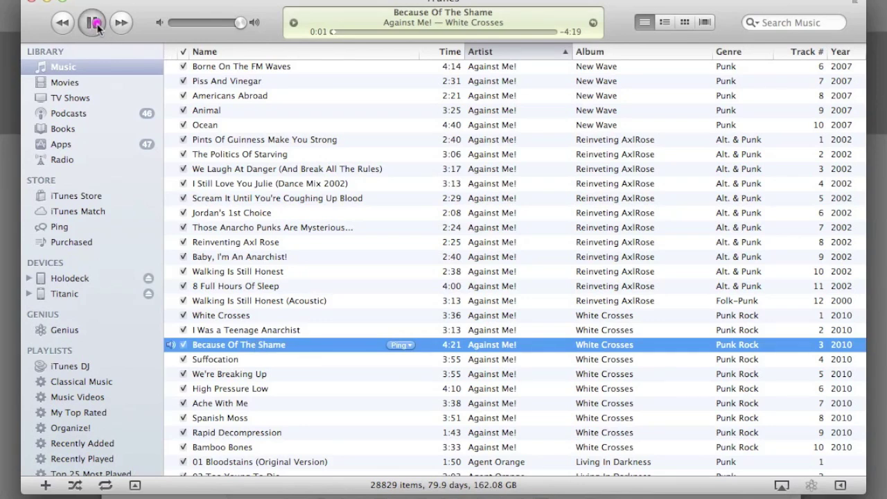
click(47, 2)
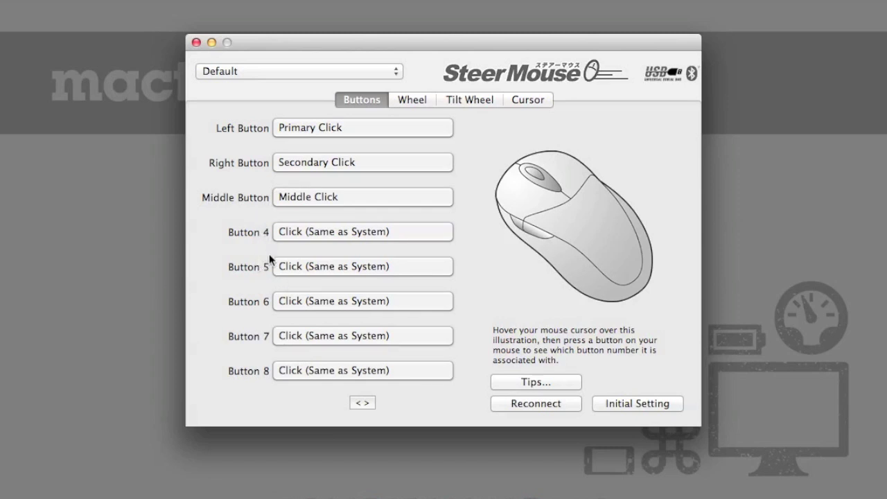
- In SteerMouse, identify the numbers of the physical mouse buttons by testing them over the mouse illustration
click(588, 225)
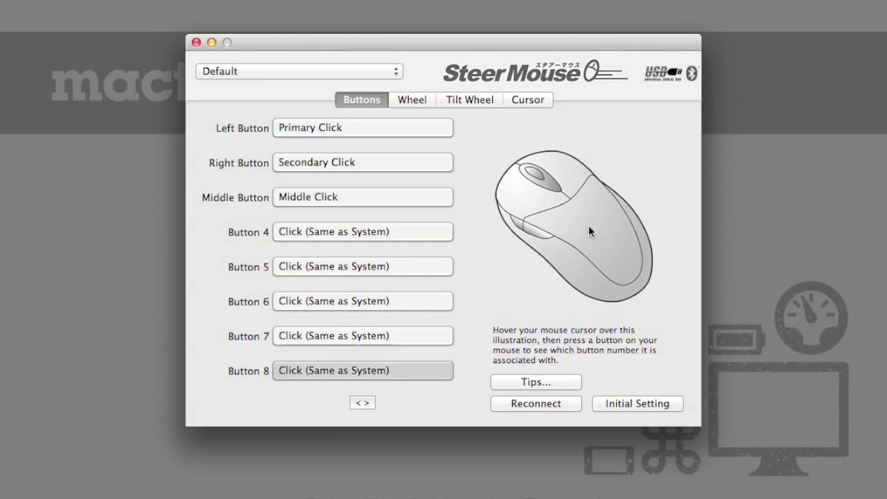
click(556, 212)
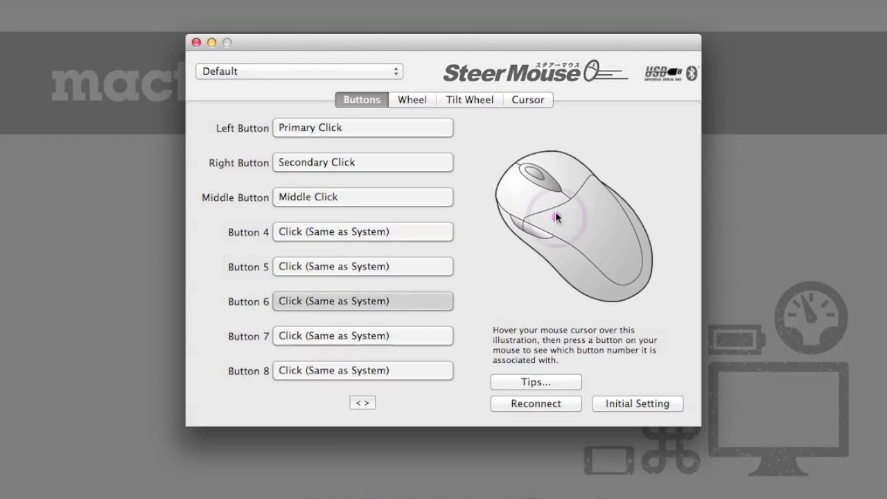
click(551, 201)
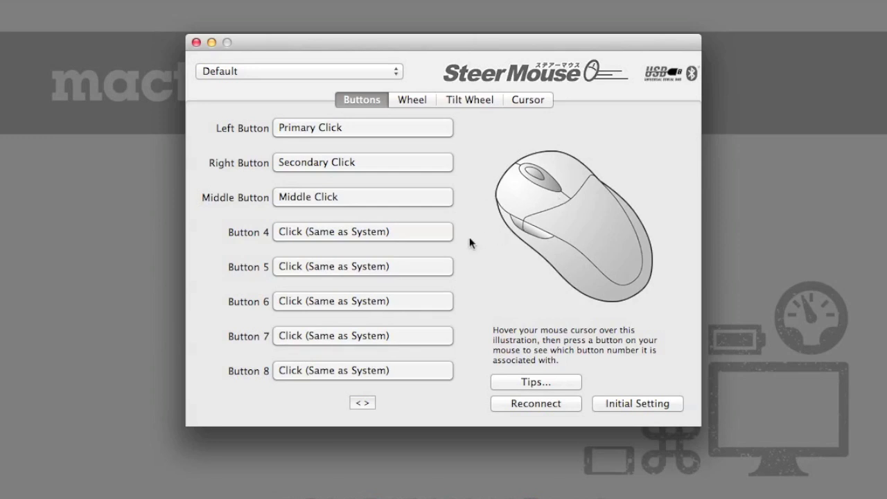
- Review the action types and click options for Buttons 4 and 5 without changing them, and view the assignments of Buttons 9 to 16
click(383, 234)
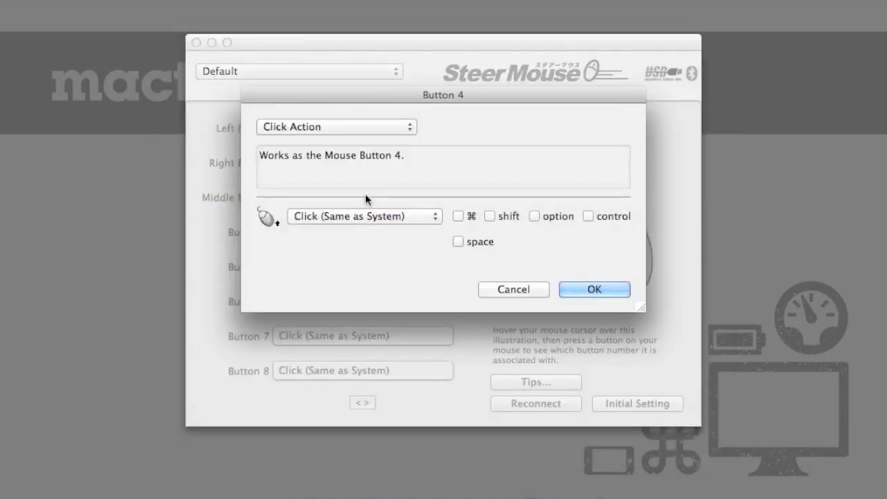
click(507, 289)
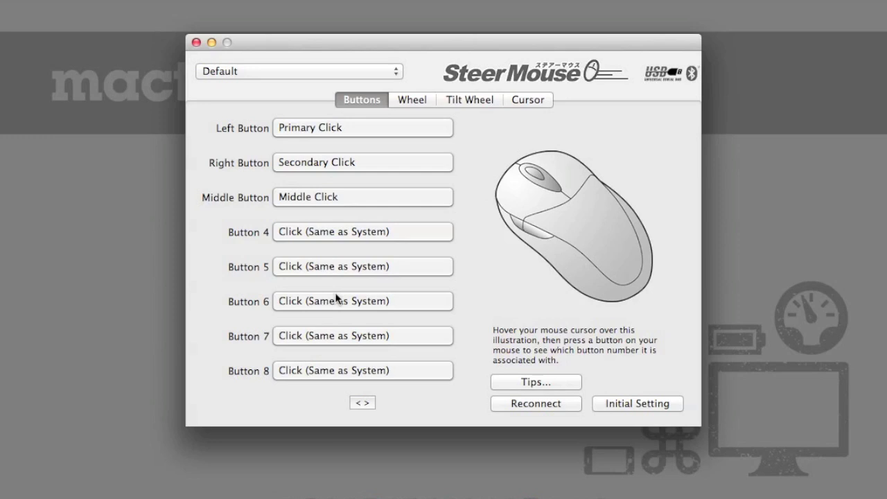
click(332, 267)
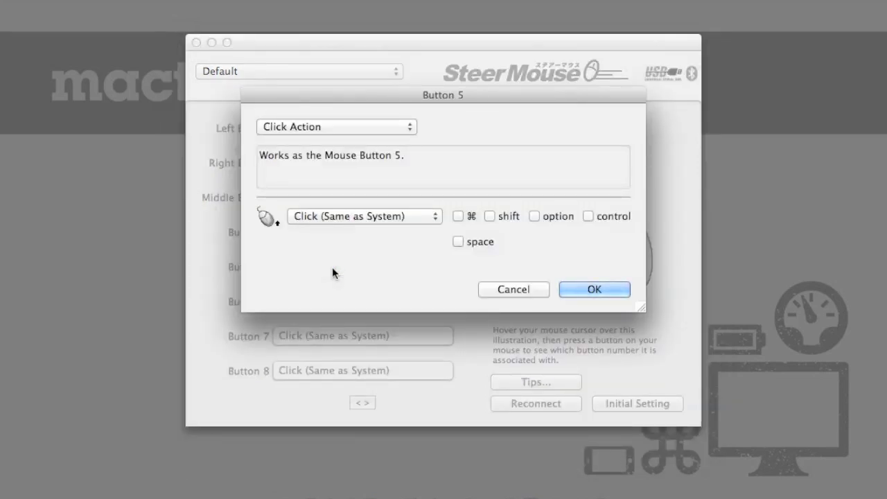
click(410, 127)
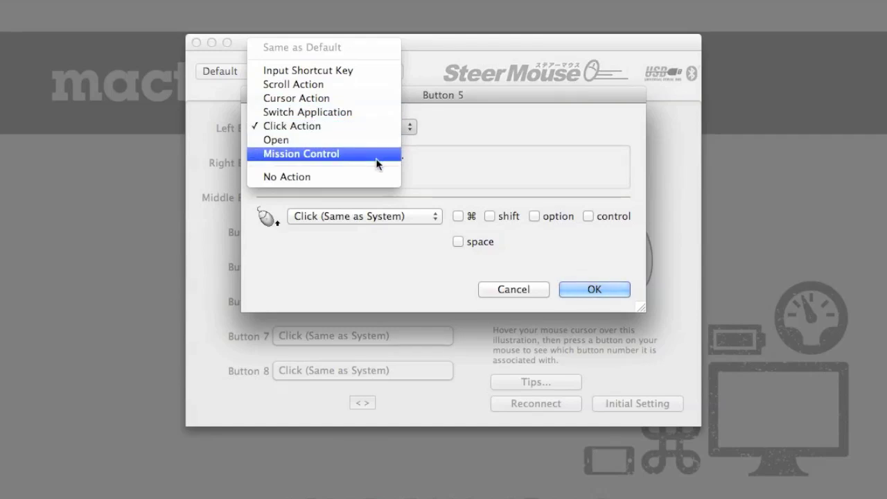
click(469, 224)
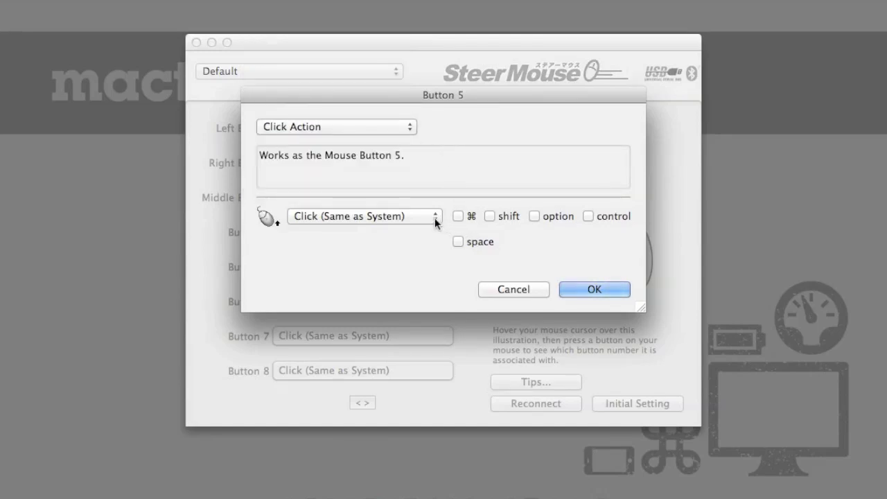
click(435, 218)
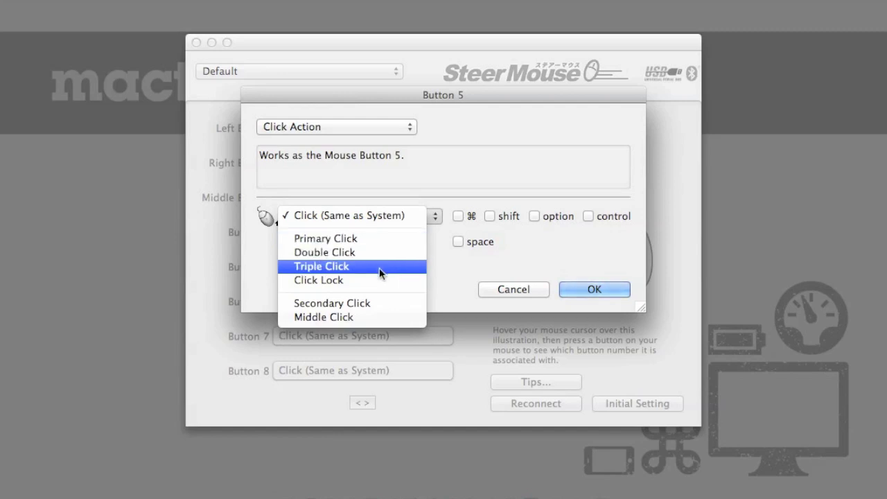
click(433, 217)
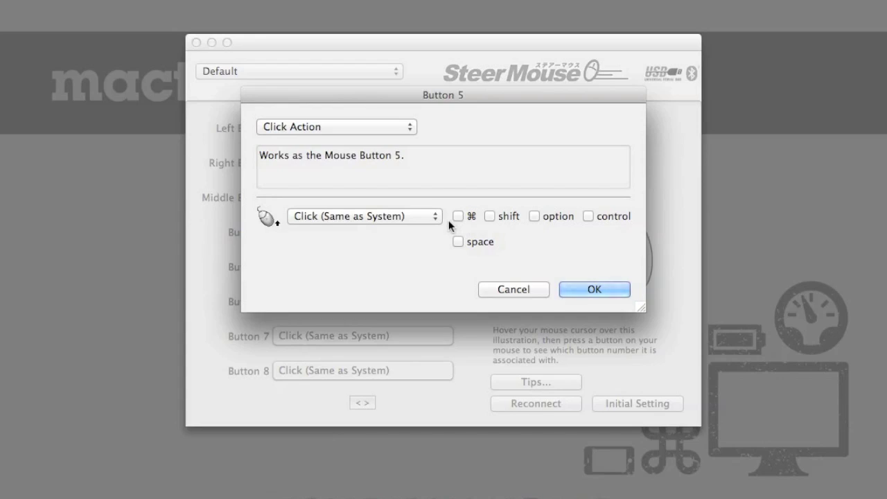
click(611, 285)
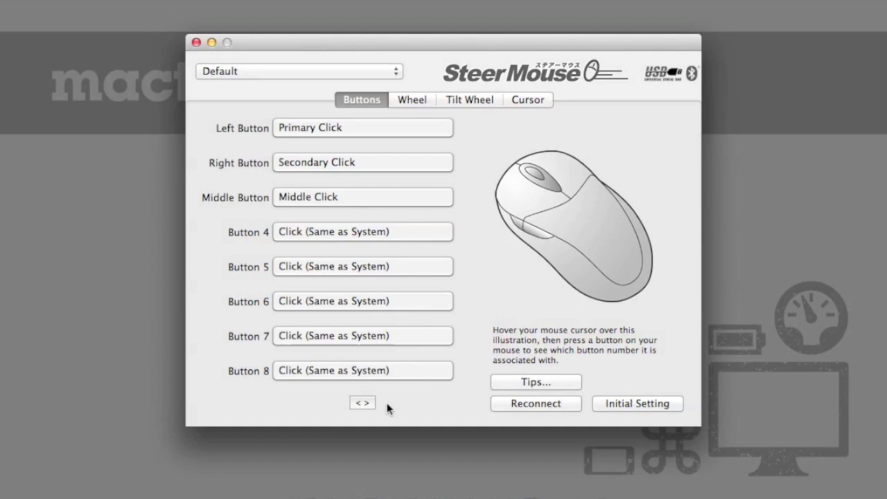
click(368, 403)
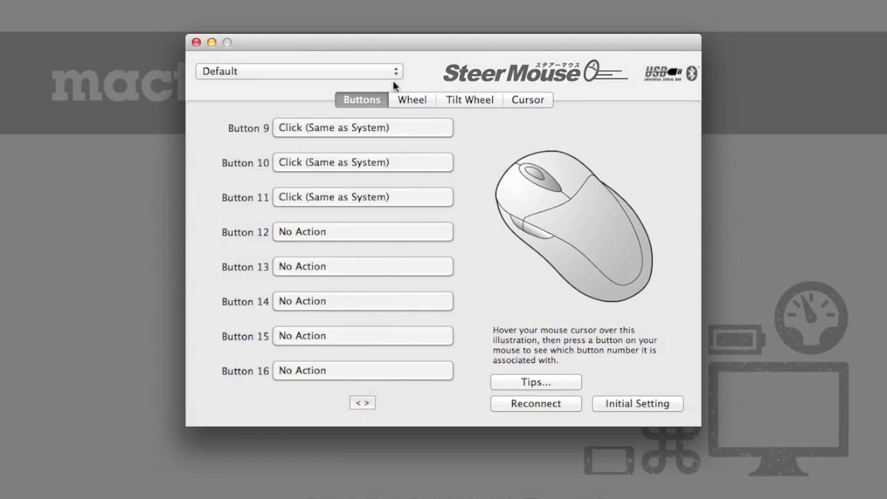
- Review the wheel's Roll Up scroll settings without changing them, and view the cursor's tracking speed and sensitivity settings
click(424, 102)
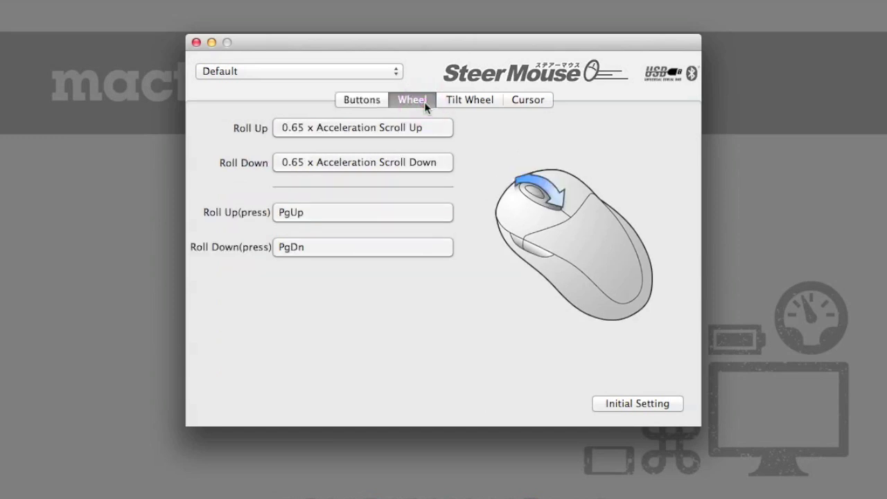
click(376, 134)
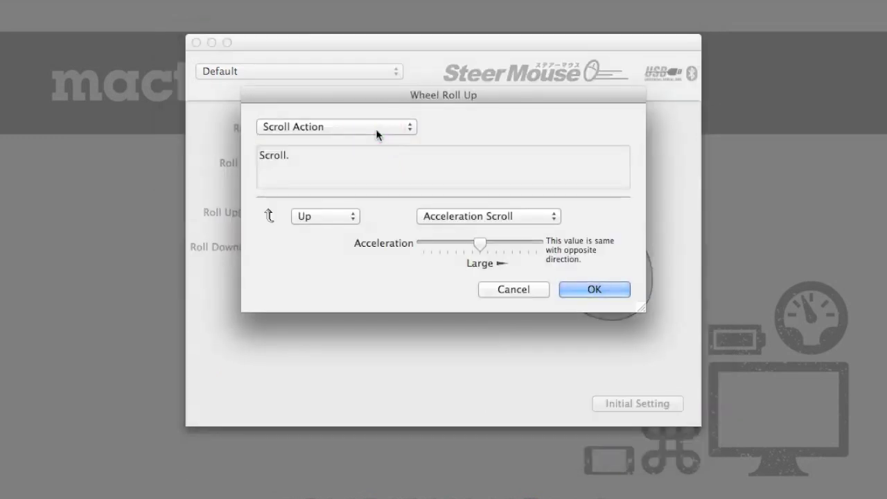
click(532, 291)
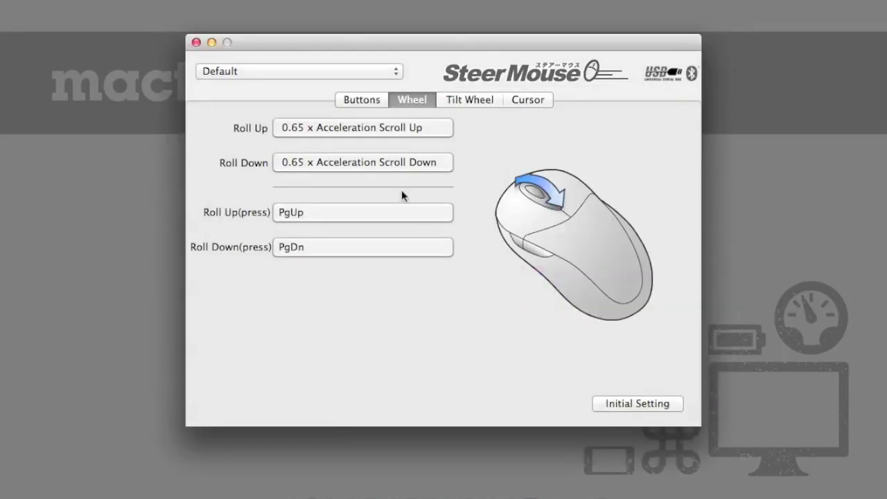
click(526, 102)
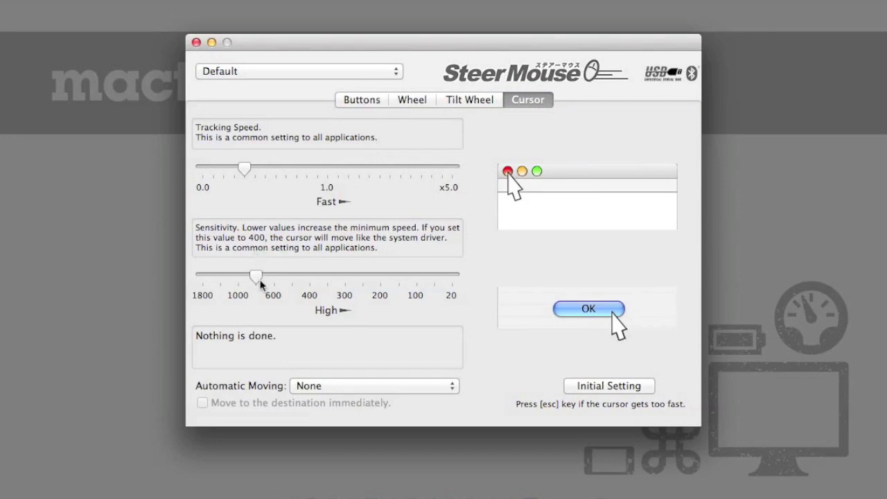
mouse_move(260, 283)
- Add GarageBand from the Applications folder as an application with its own mouse settings
click(397, 72)
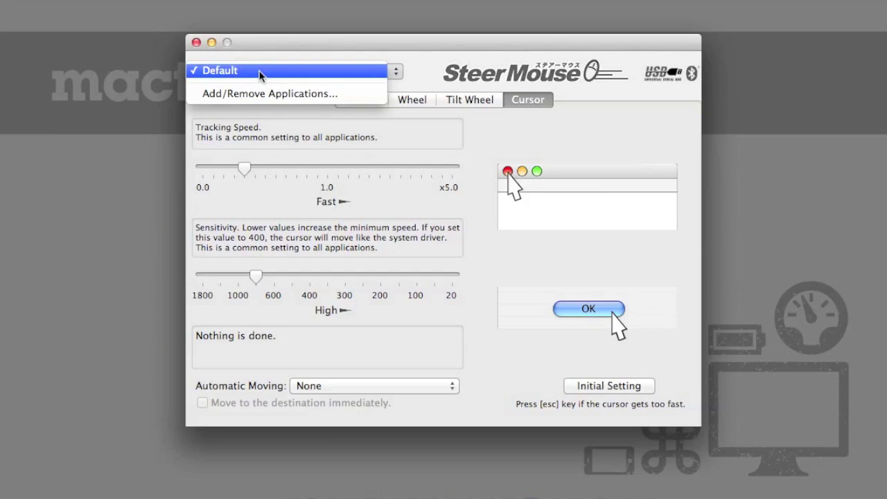
click(262, 92)
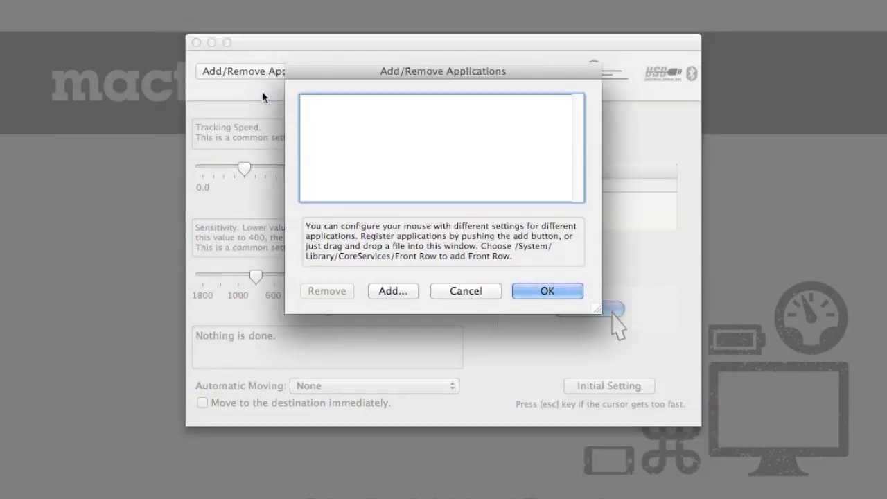
click(392, 292)
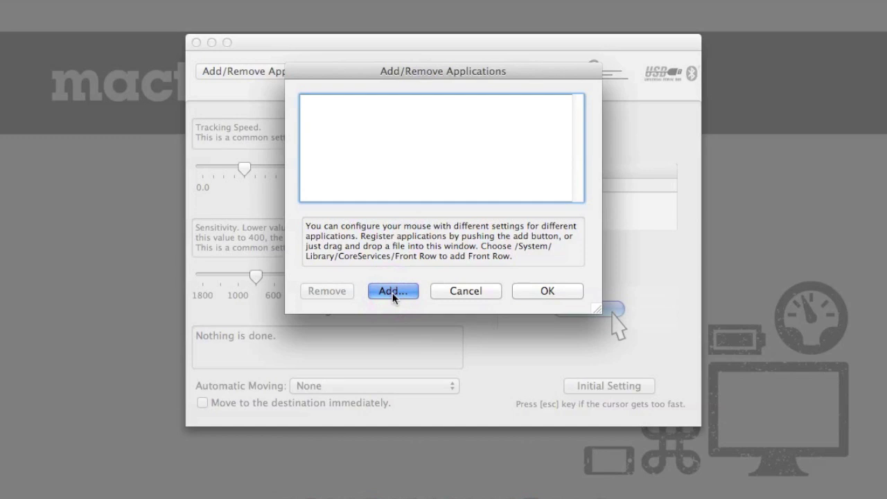
scroll(367, 163, down, 3)
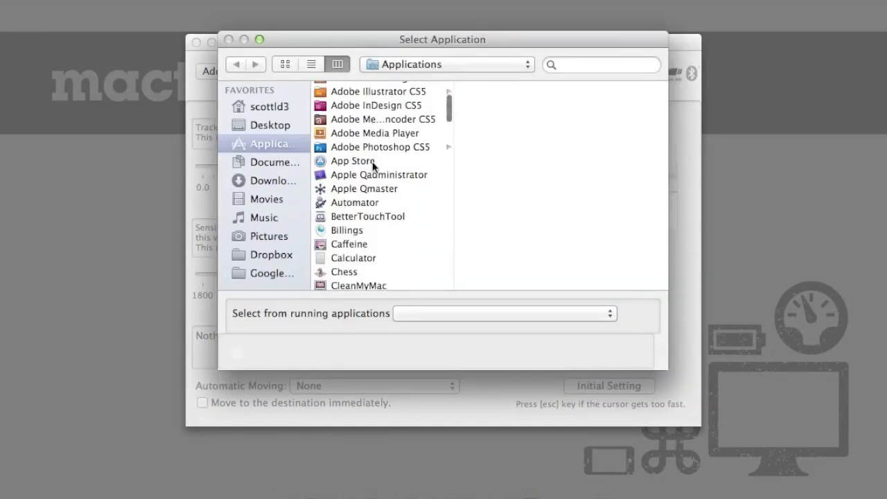
scroll(373, 167, down, 8)
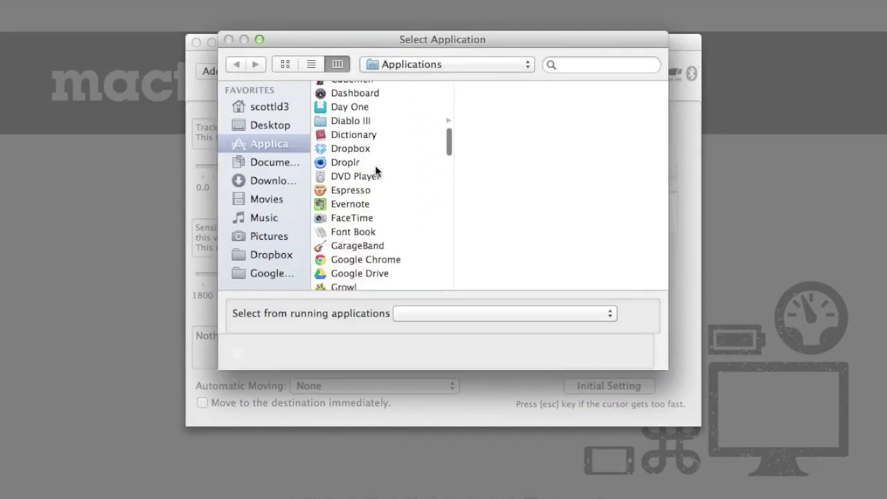
scroll(374, 170, down, 4)
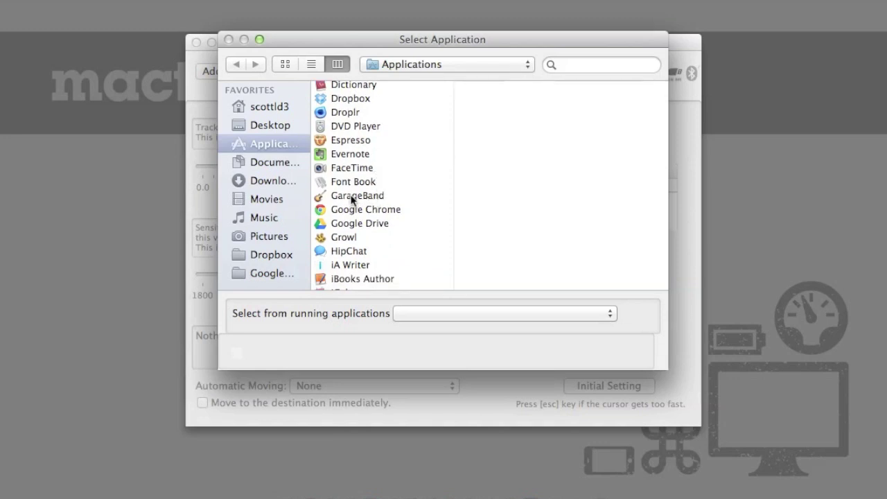
click(352, 197)
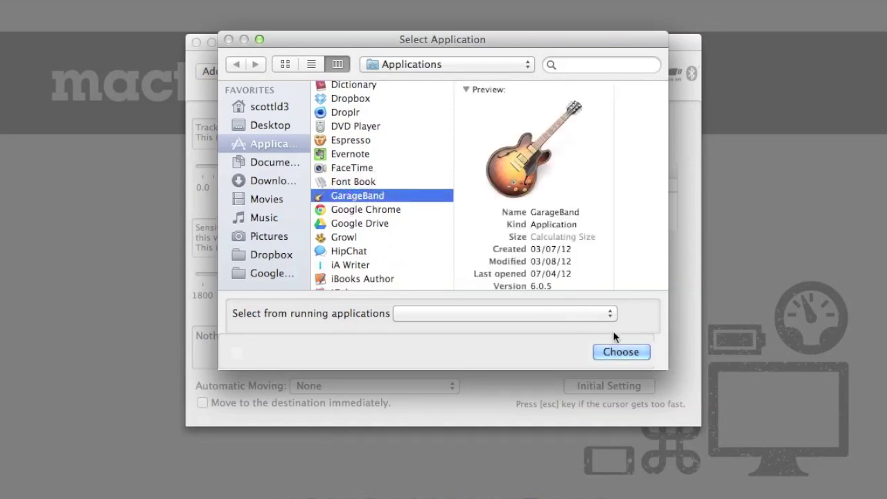
click(624, 354)
click(552, 290)
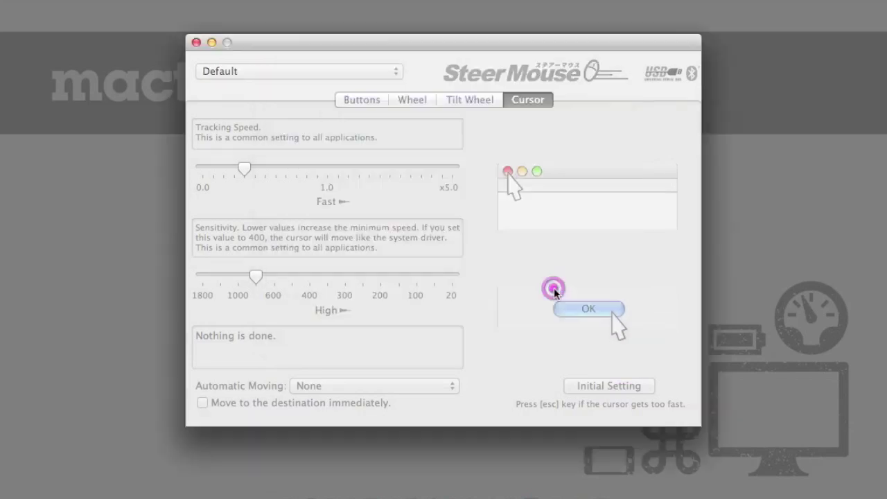
- View the GarageBand profile's assignments for the first eight mouse buttons, and return to the Default profile
click(393, 73)
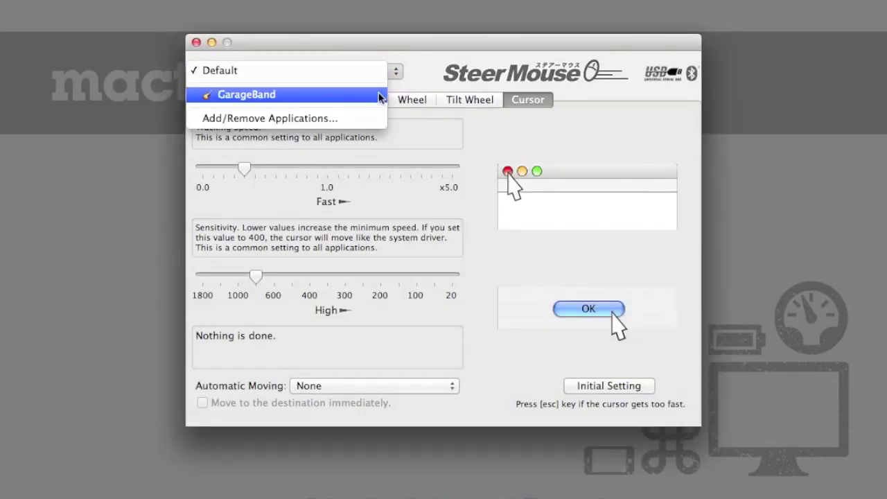
click(378, 97)
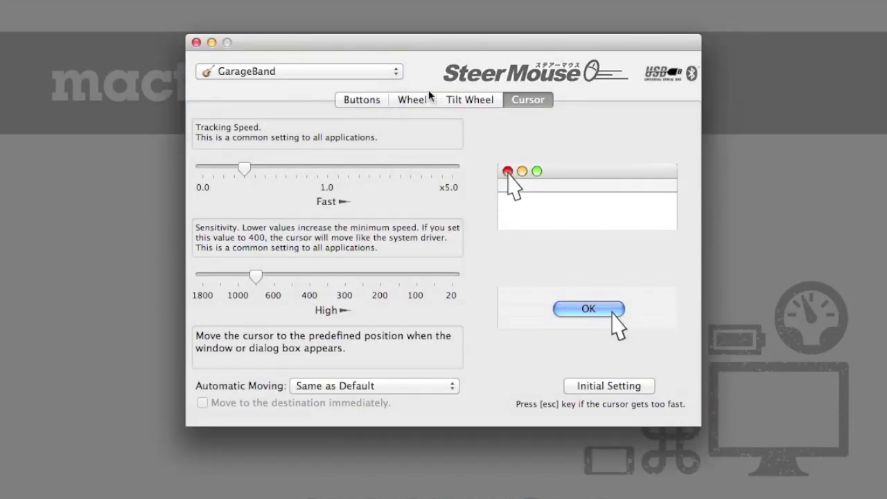
click(371, 102)
click(360, 403)
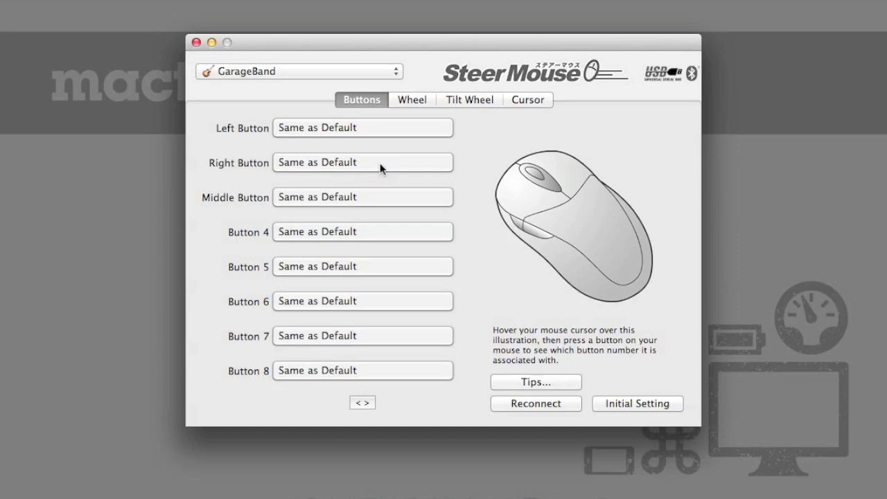
click(388, 72)
click(423, 63)
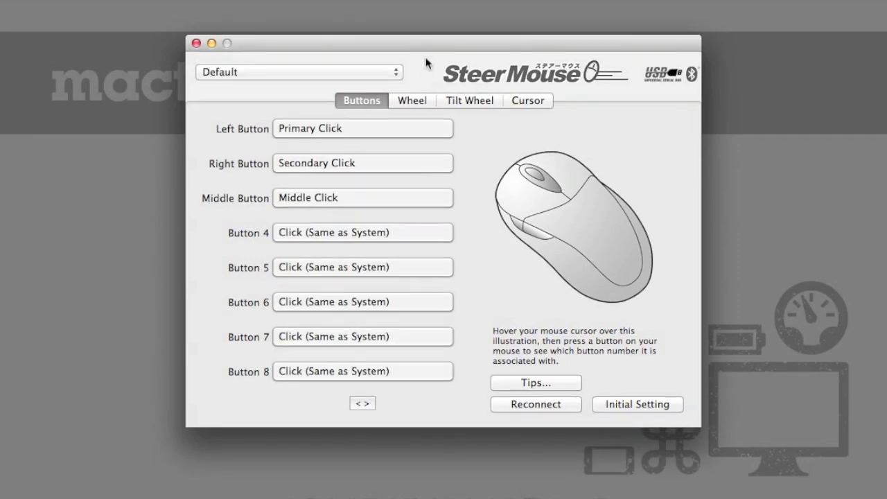